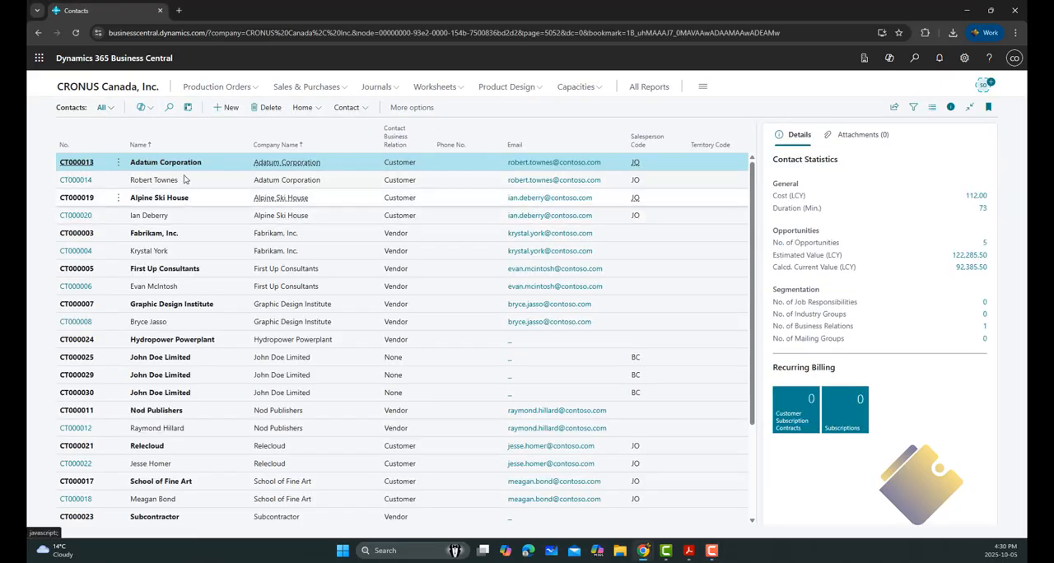
# Step: Create a contact named John Doe Limited with type Company and salesperson code BC
pyautogui.click(228, 110)
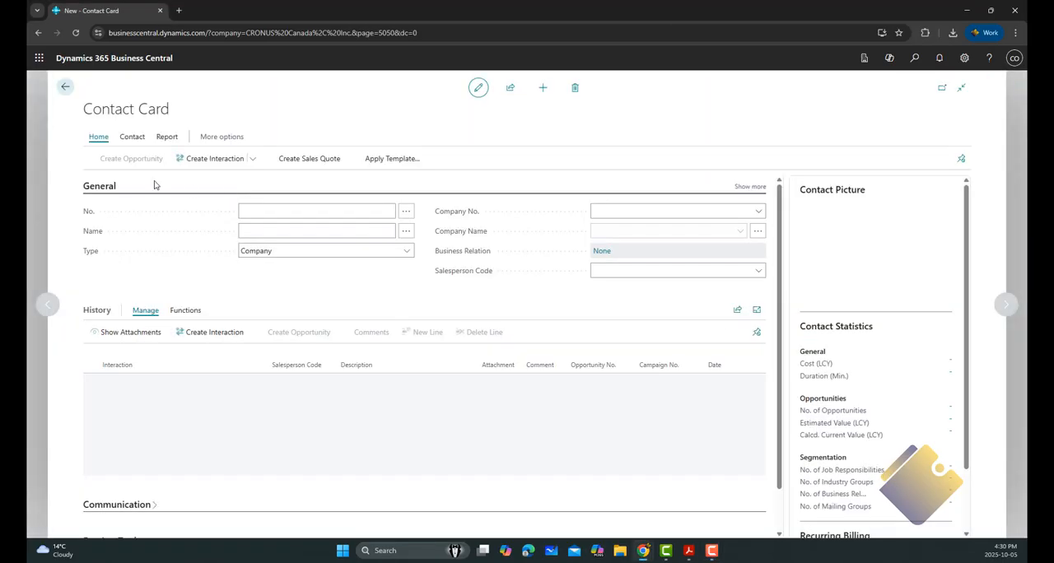
pyautogui.click(286, 231)
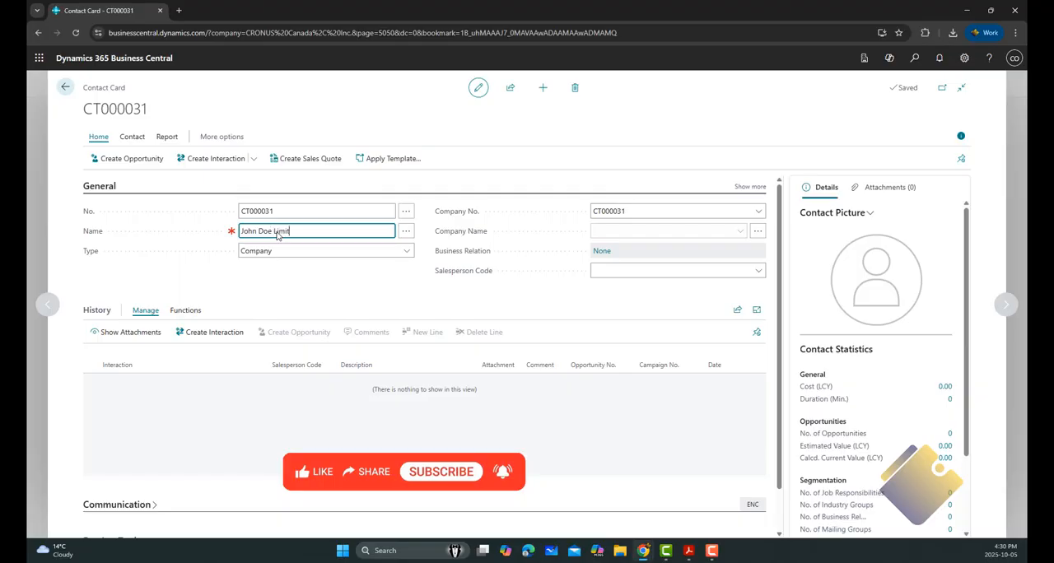
pyautogui.press('Tab')
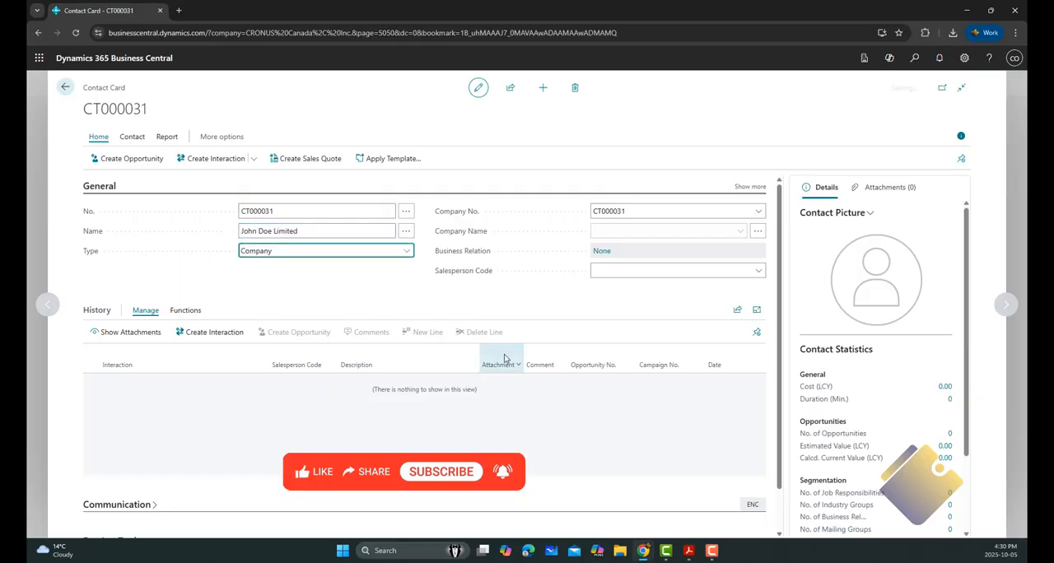
pyautogui.click(758, 271)
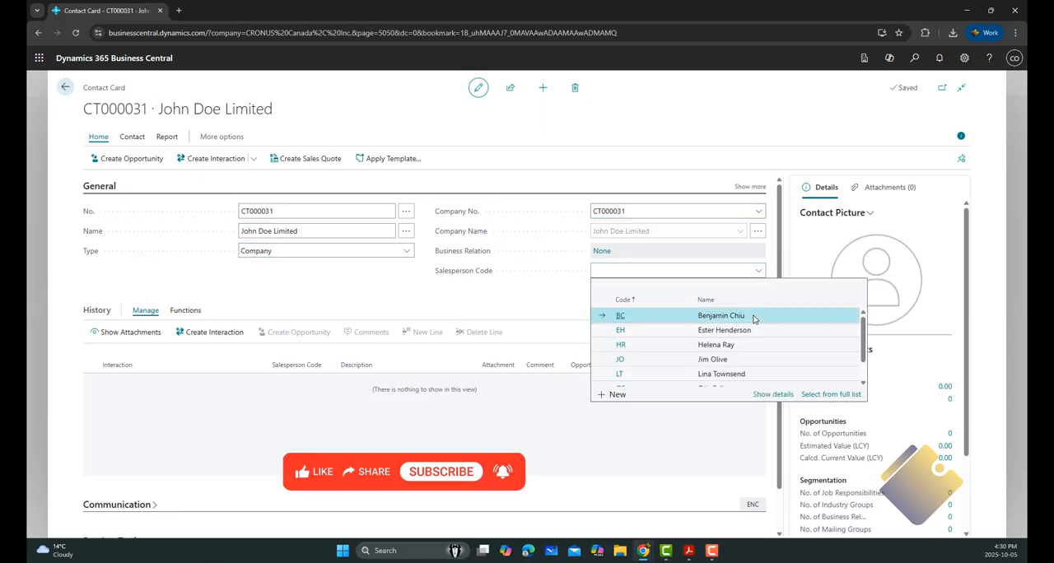
pyautogui.click(751, 315)
pyautogui.click(409, 253)
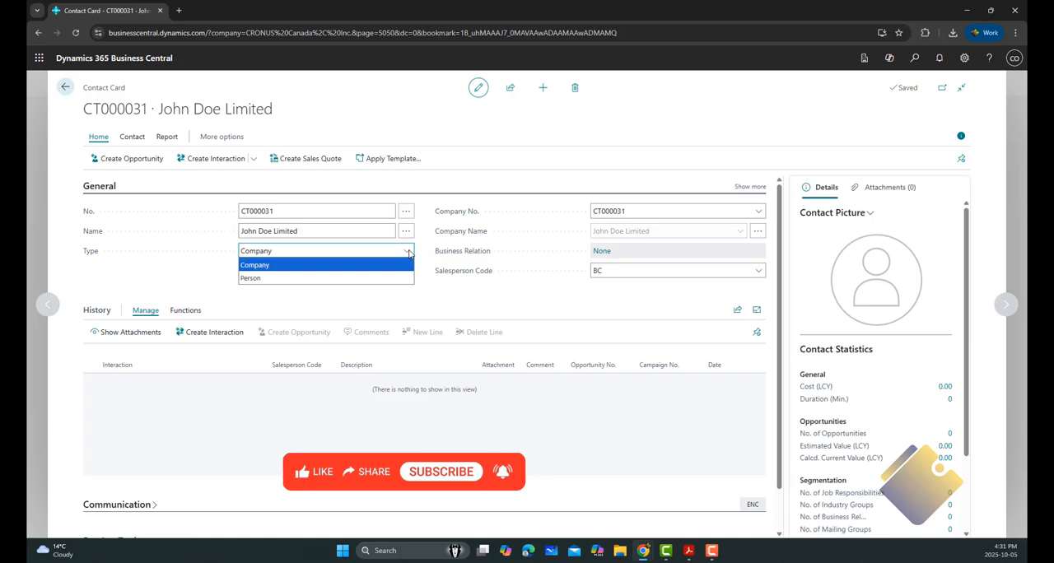
pyautogui.click(409, 253)
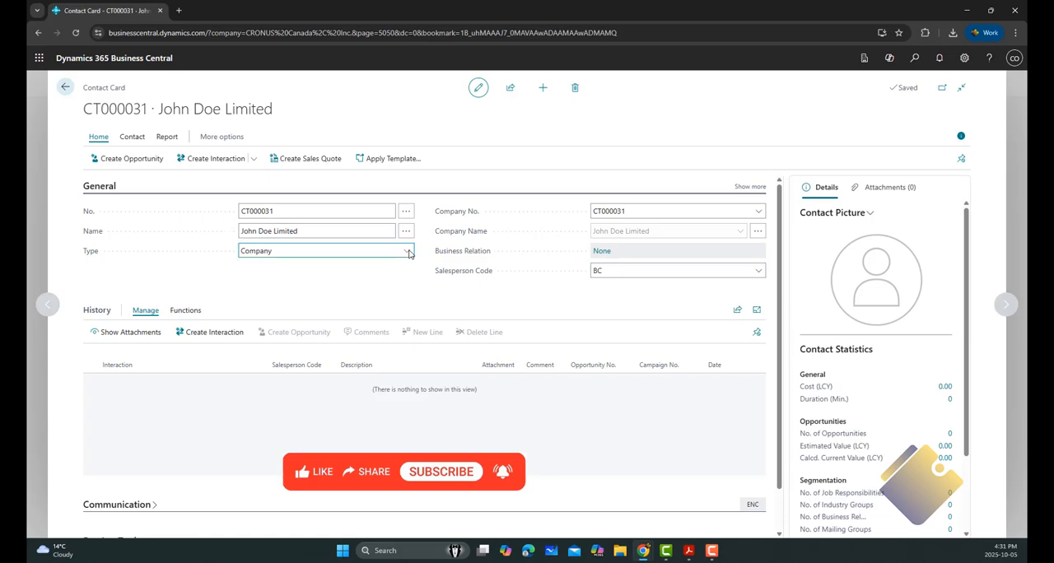
# Step: Start a new interaction for the John Doe Limited contact using the GOLF interaction template
pyautogui.click(217, 338)
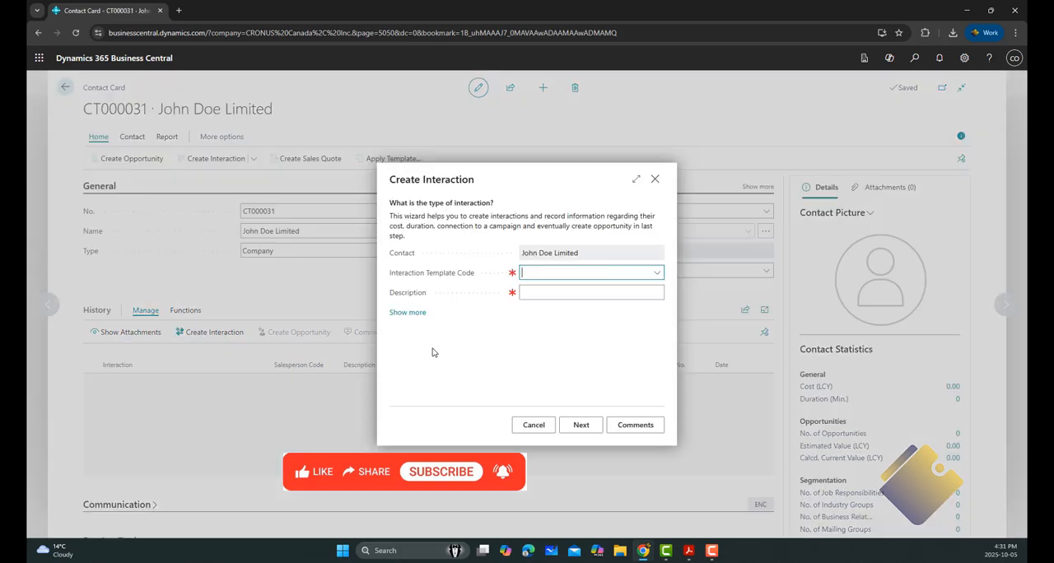
pyautogui.click(658, 273)
pyautogui.scroll(-3, 610, 345)
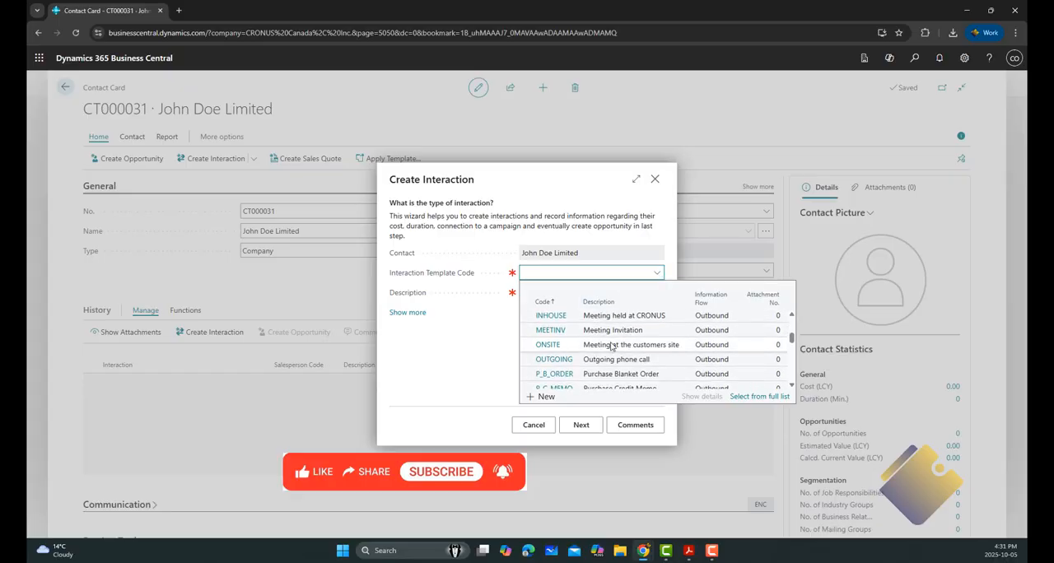
pyautogui.scroll(2, 611, 345)
pyautogui.click(610, 340)
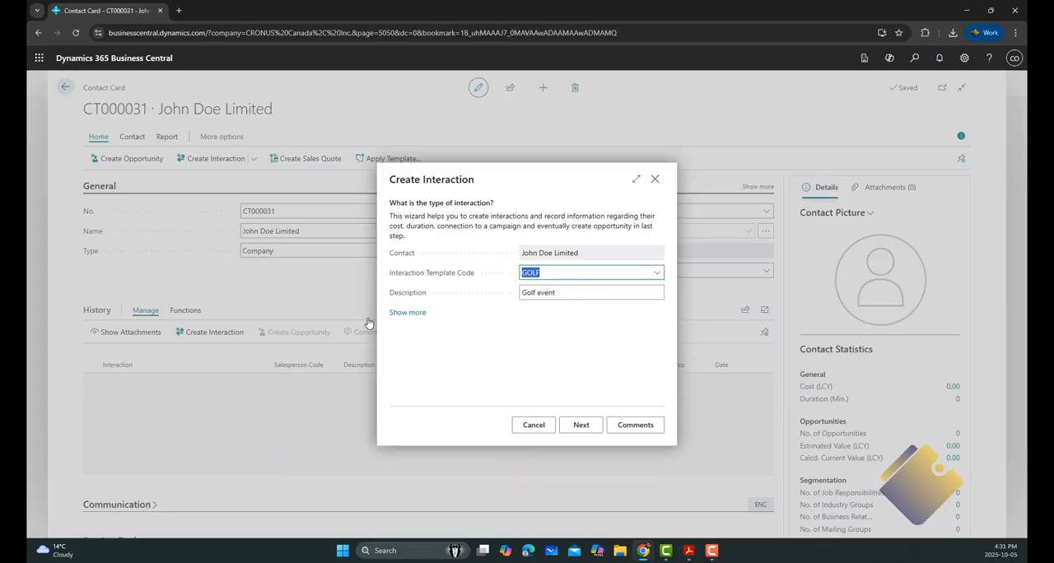
# Step: Show the additional interaction details, set the correspondence type to blank, and proceed through the Merge content page
pyautogui.click(401, 314)
pyautogui.scroll(-3, 607, 354)
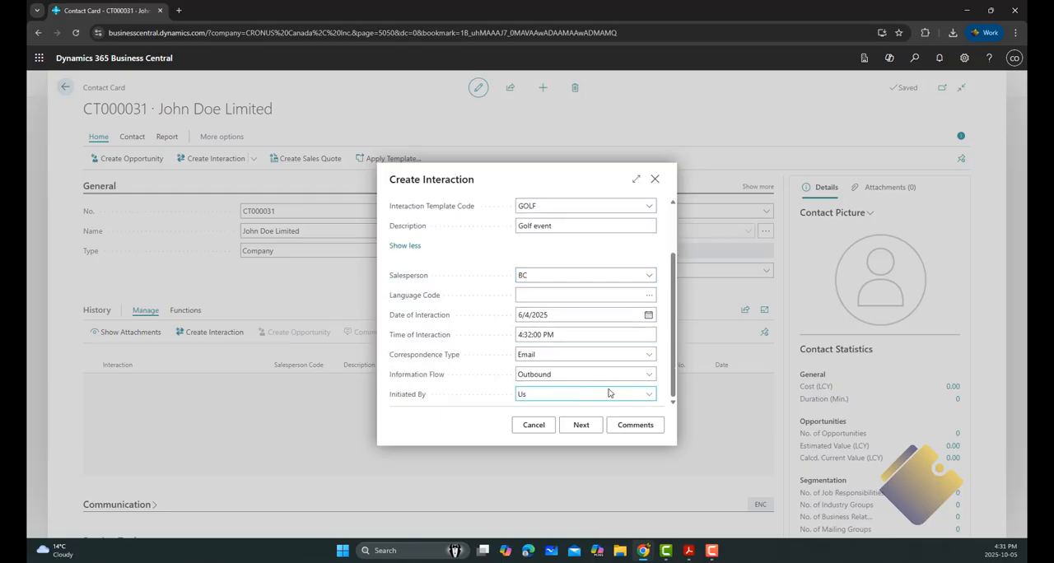
pyautogui.click(647, 355)
pyautogui.click(576, 367)
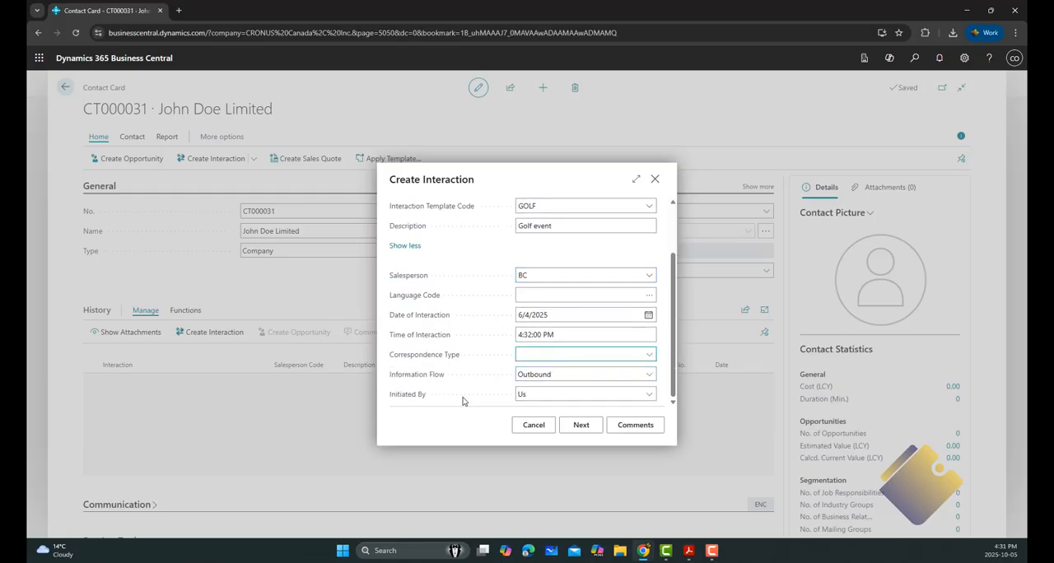
pyautogui.click(581, 425)
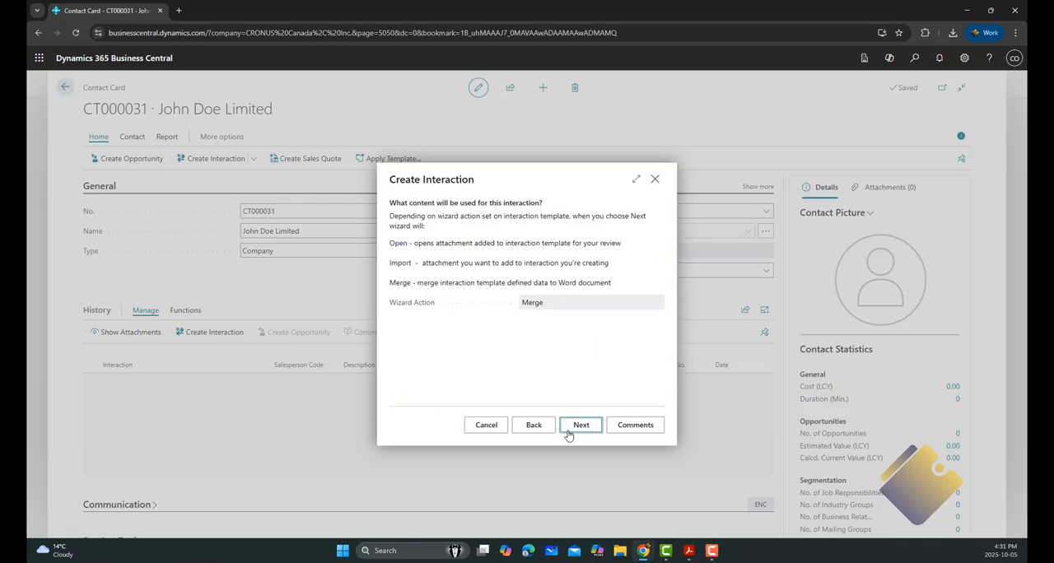
pyautogui.click(580, 427)
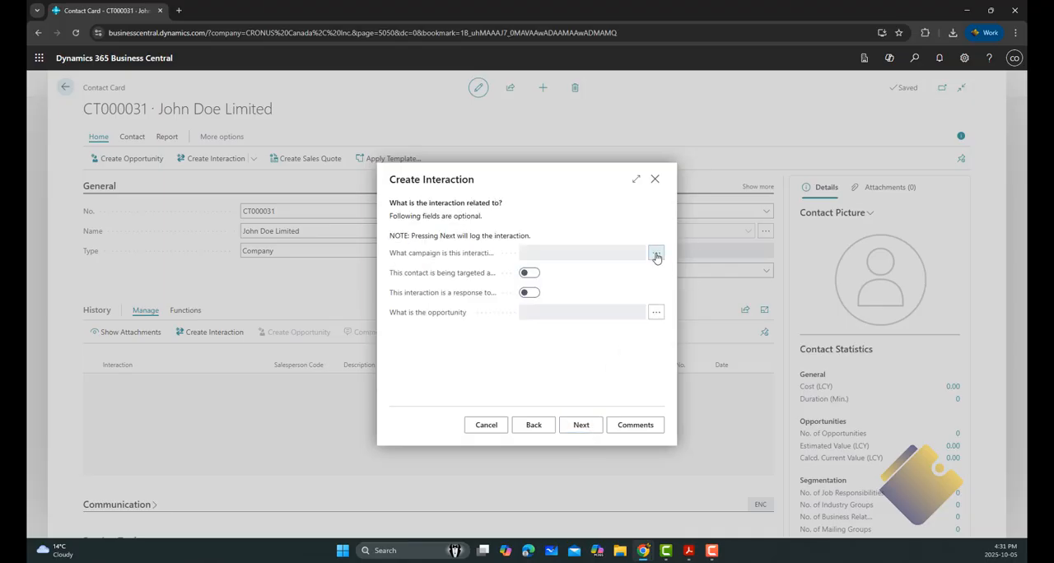
# Step: Link the interaction to campaign CP0003 Drive the V Power, switch on the contact-targeted and campaign-response options, and log it
pyautogui.click(656, 254)
pyautogui.click(432, 244)
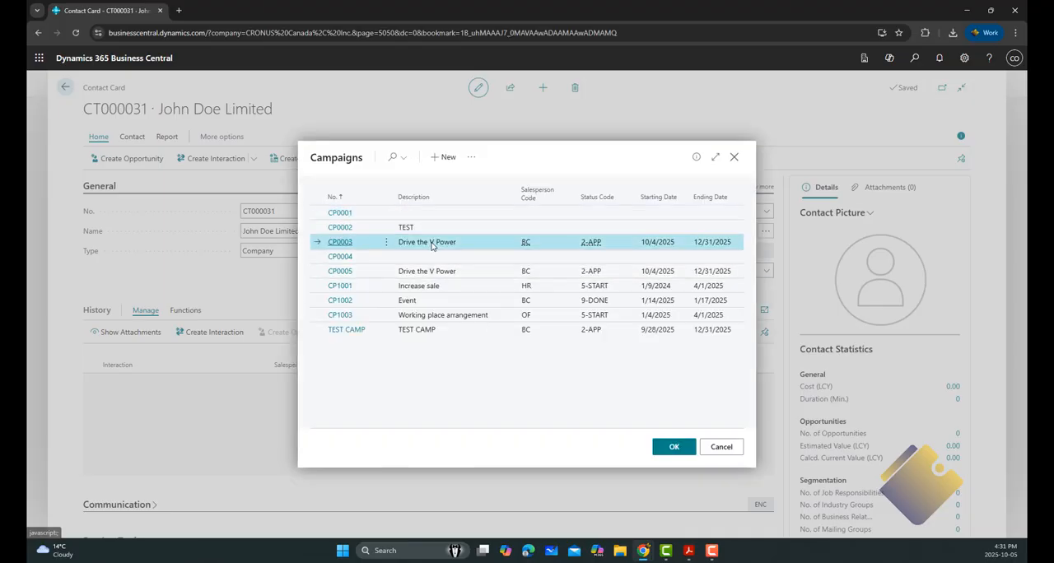
pyautogui.click(673, 448)
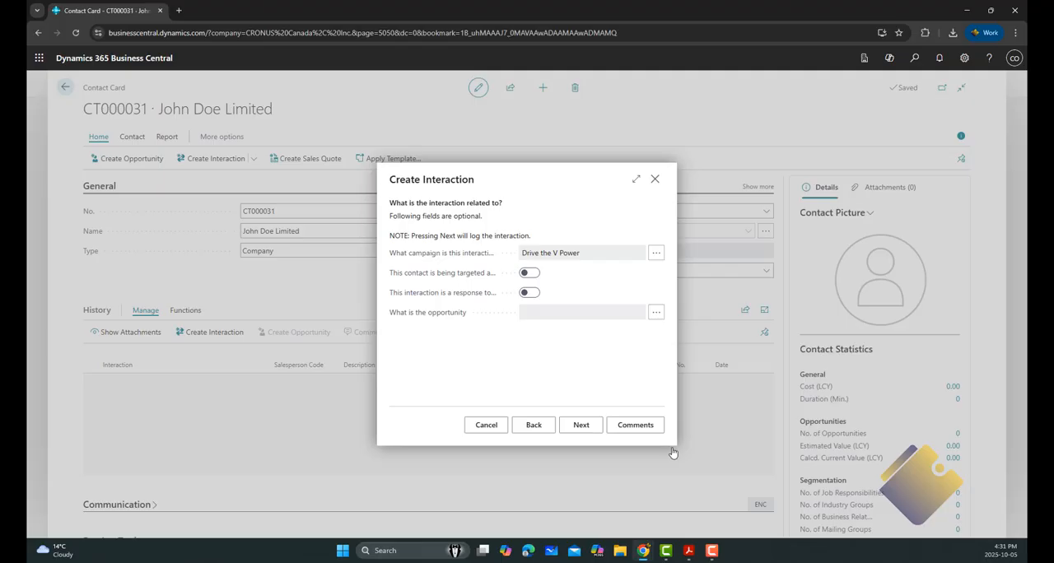
pyautogui.click(528, 274)
pyautogui.click(528, 293)
pyautogui.click(581, 426)
# Step: Evaluate the golf event interaction as Very Positive and finish the interaction wizard
pyautogui.click(654, 273)
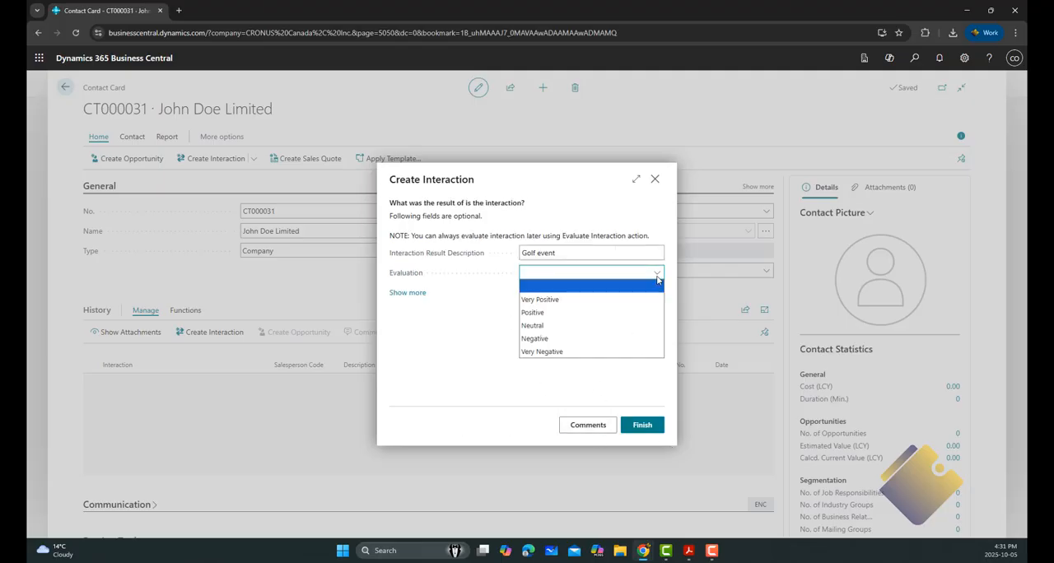
pyautogui.click(570, 304)
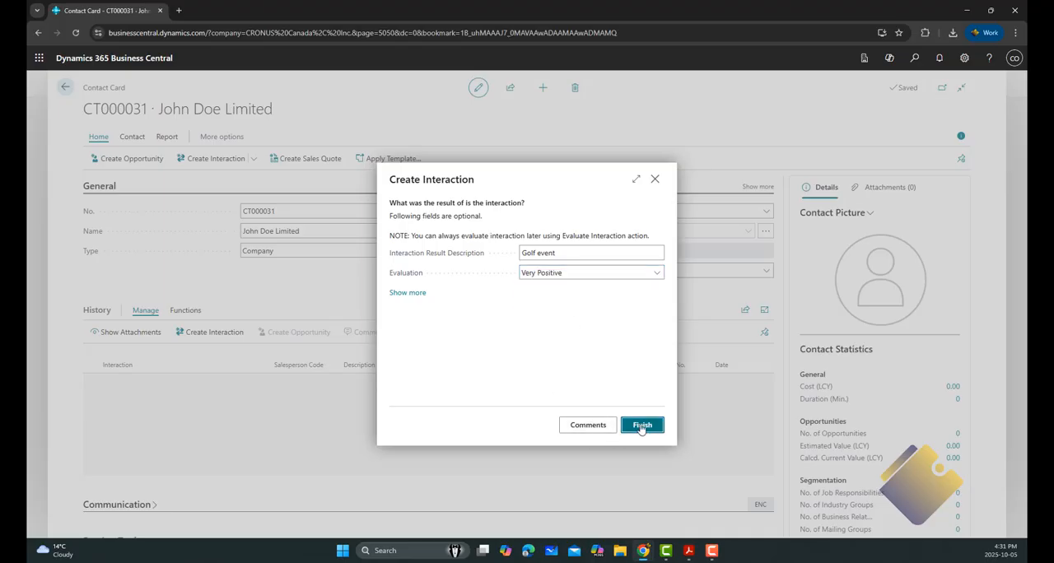
pyautogui.click(641, 425)
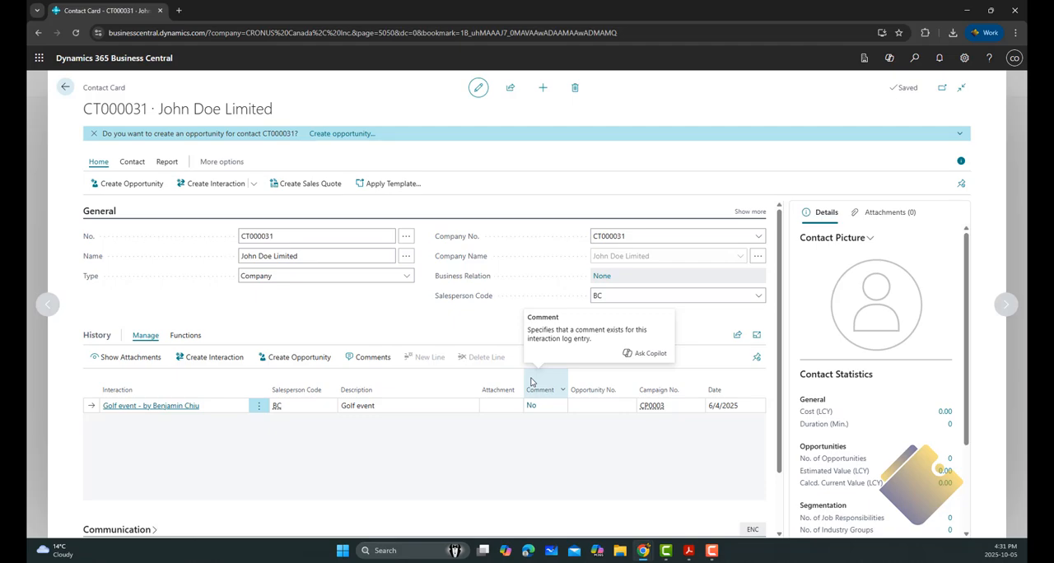
# Step: Import the file 1-2-customer-transparent-thumb from Downloads as the contact's picture
pyautogui.click(870, 238)
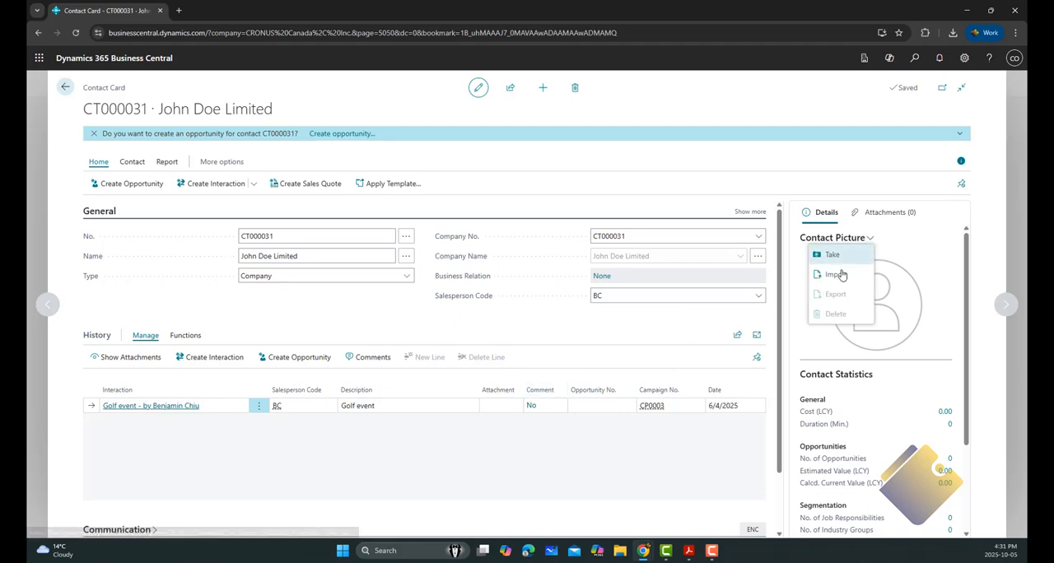
pyautogui.click(833, 274)
pyautogui.click(515, 320)
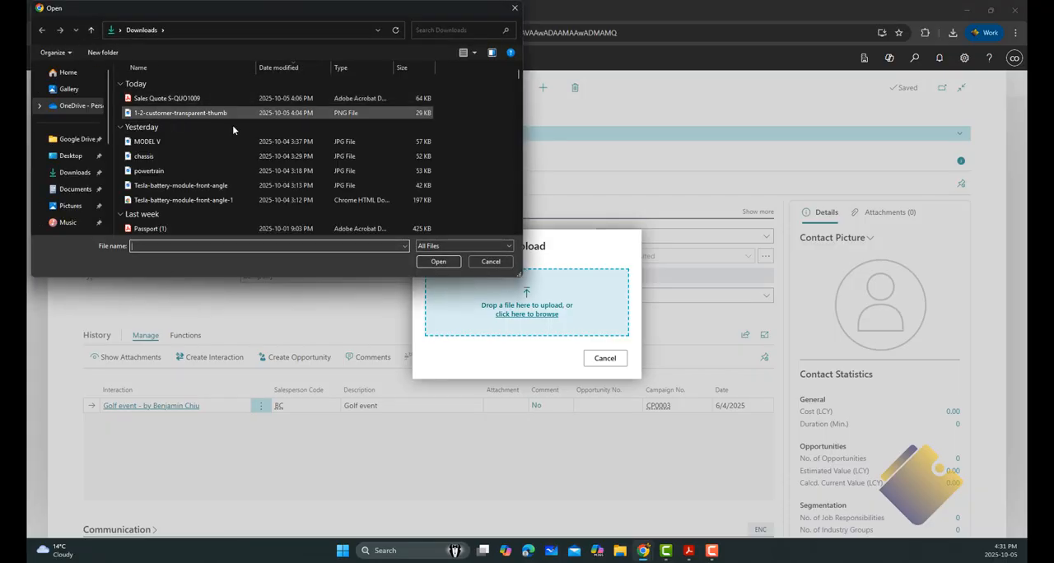
pyautogui.click(246, 116)
pyautogui.click(443, 262)
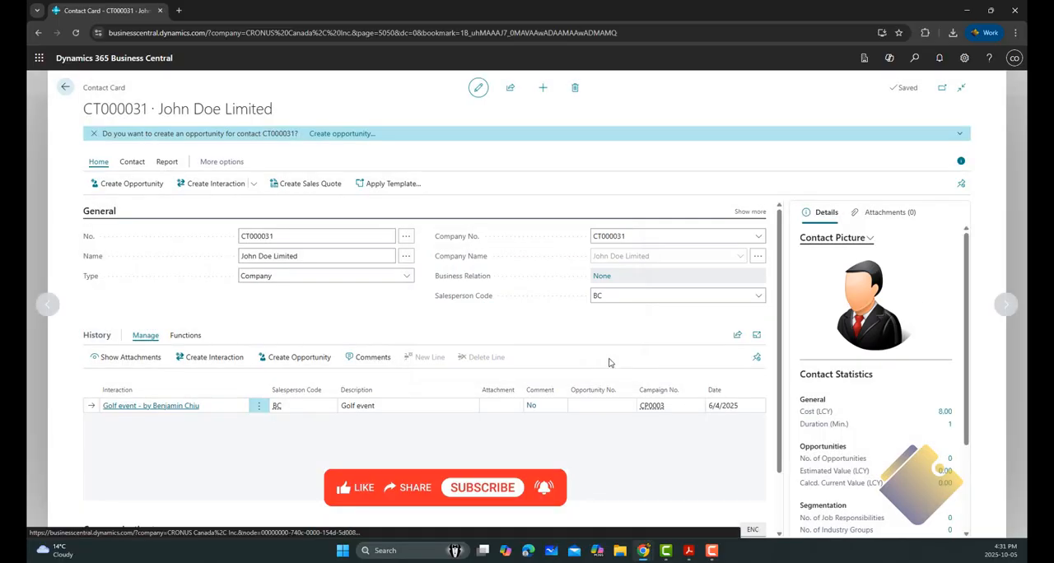
# Step: Create an opportunity for the contact described as "Supply of V Power Tesla" with salesperson code BC
pyautogui.click(128, 185)
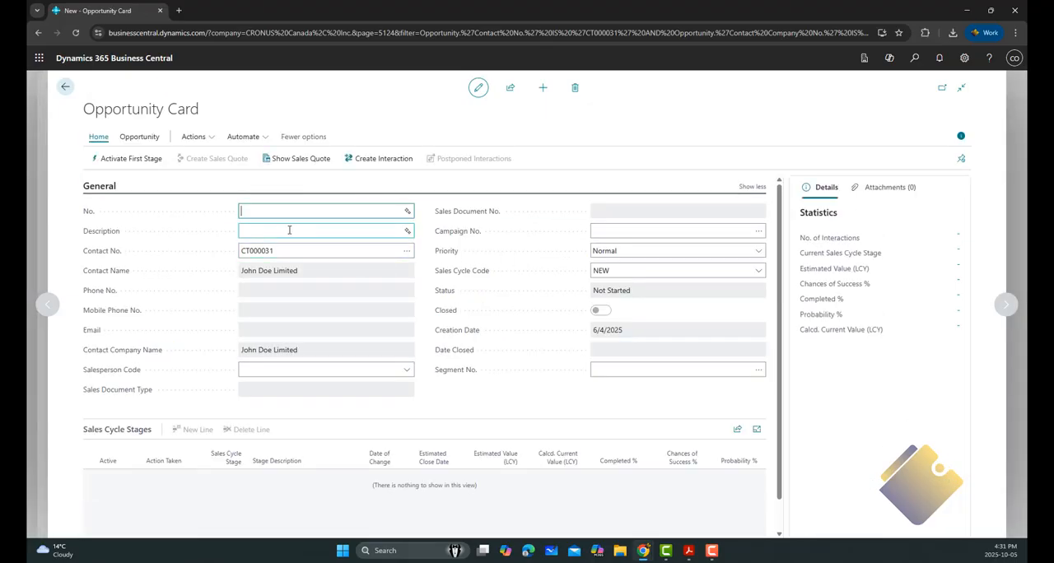
pyautogui.click(290, 231)
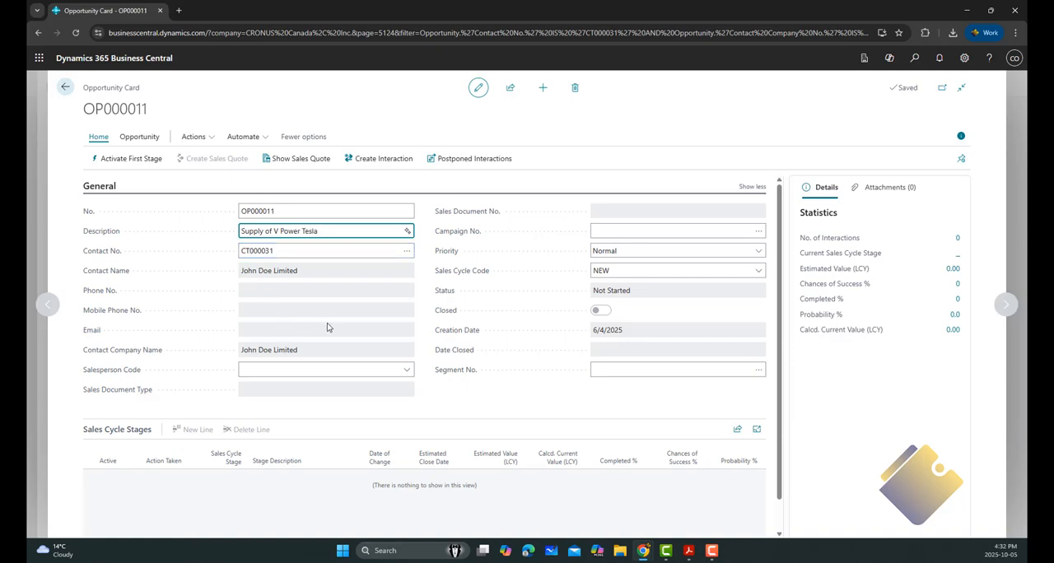
pyautogui.press('Tab')
pyautogui.press('Tab')
pyautogui.click(405, 371)
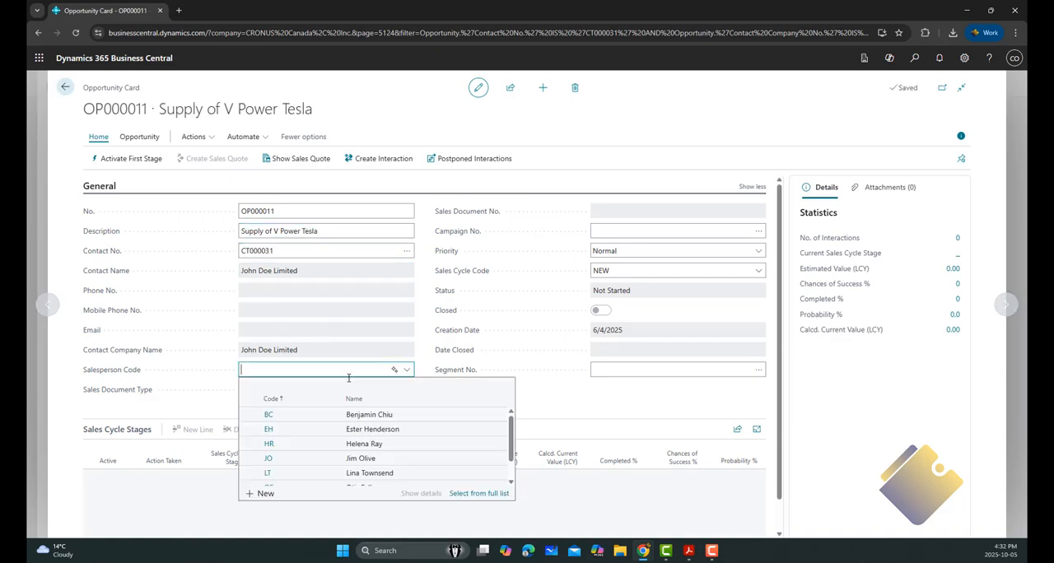
pyautogui.click(370, 416)
pyautogui.press('Tab')
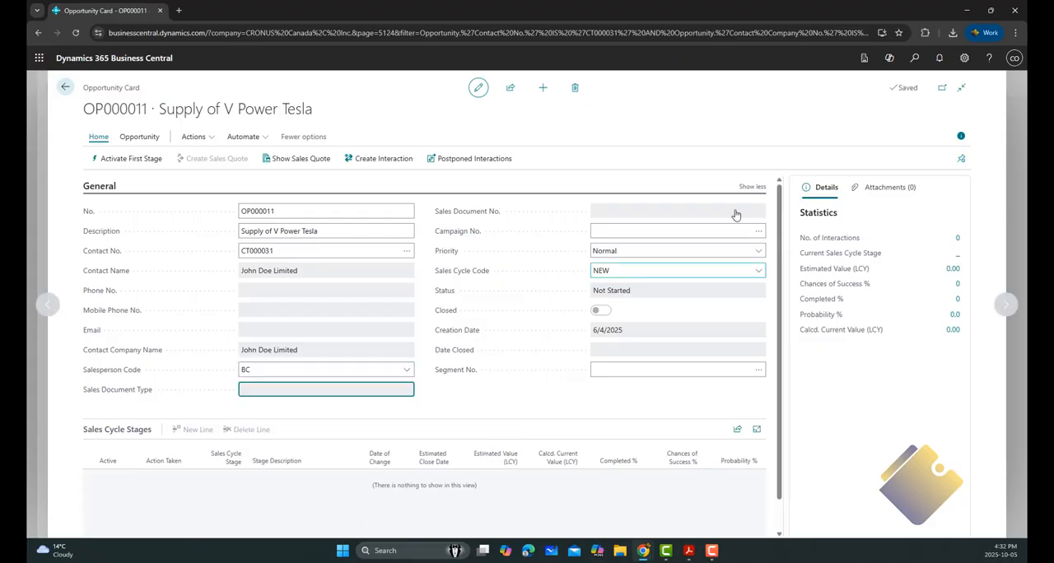
# Step: Set the opportunity's priority to High and its sales cycle code to NEW
pyautogui.click(757, 255)
pyautogui.click(751, 288)
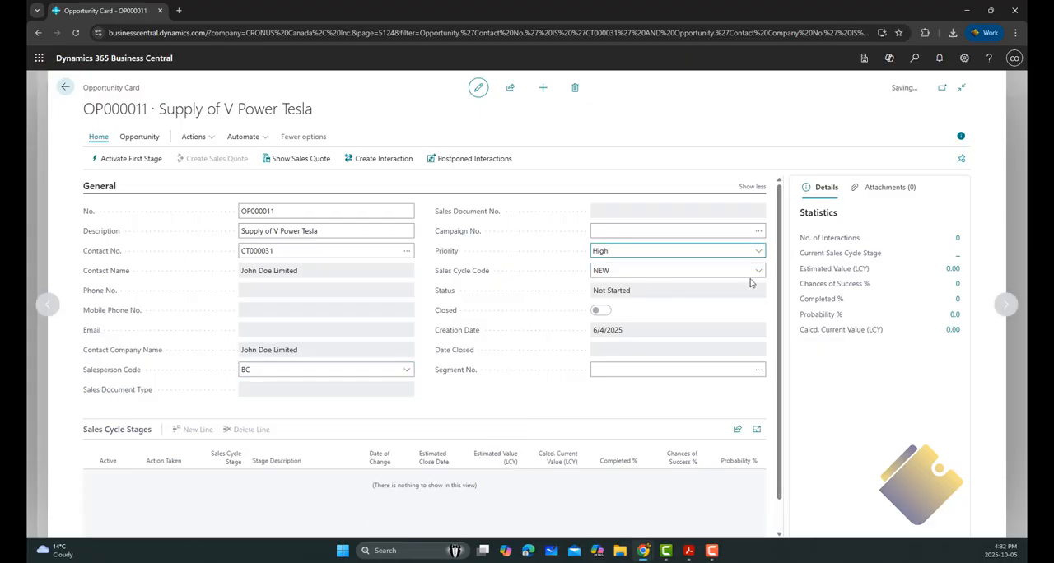
pyautogui.click(761, 273)
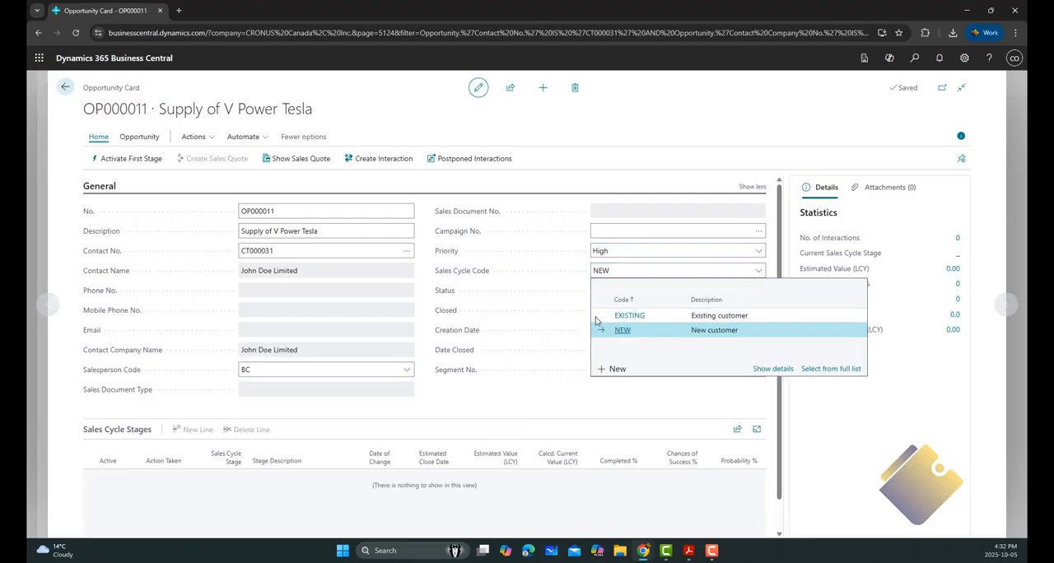
pyautogui.click(654, 331)
# Step: Activate the first sales cycle stage of the Supply of V Power Tesla opportunity
pyautogui.scroll(-1, 555, 315)
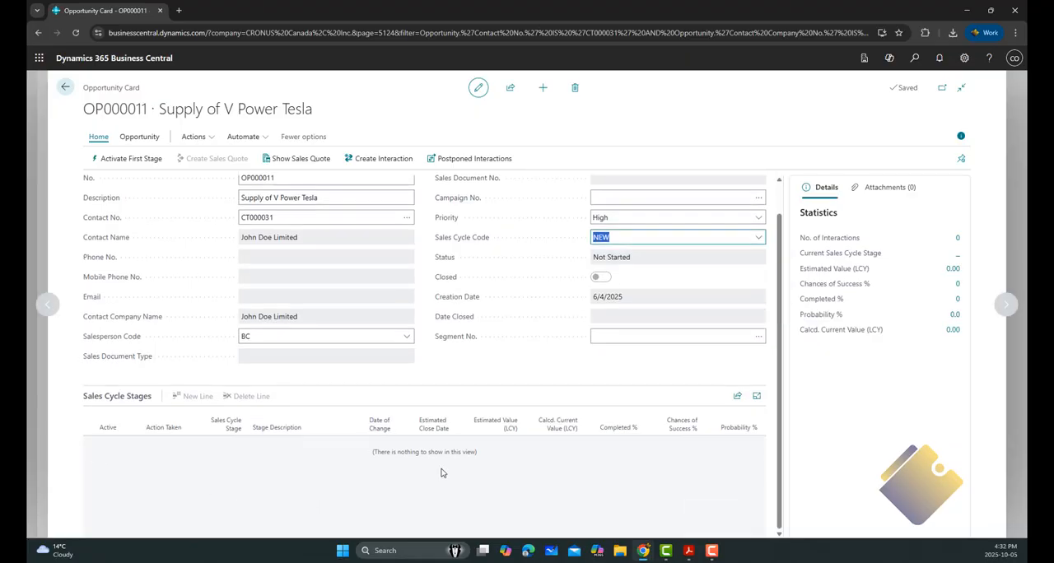
pyautogui.click(125, 158)
pyautogui.click(574, 330)
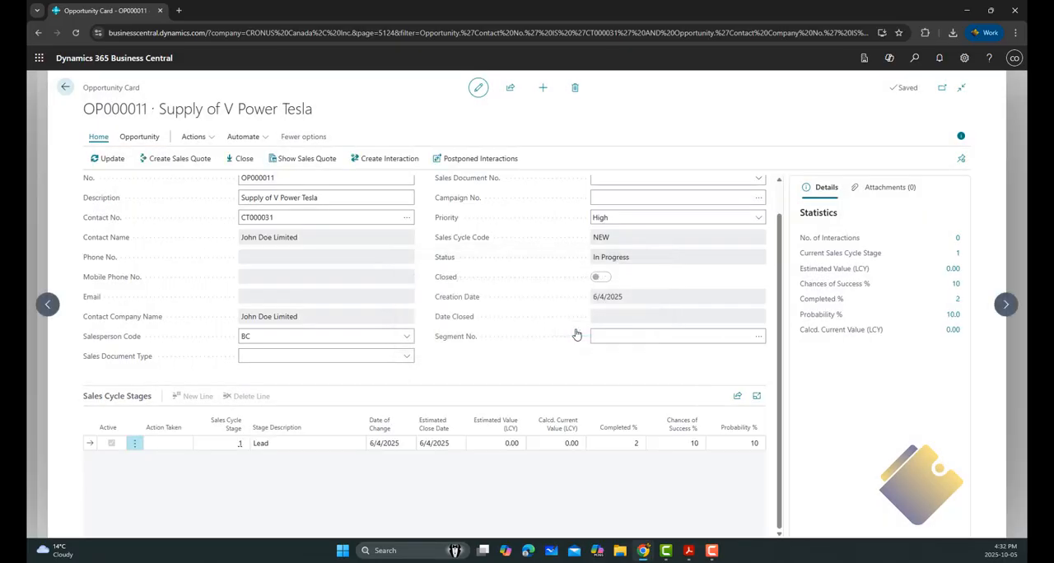
# Step: Update the opportunity to the next stage, Qualification, with an estimated sales value of 100000
pyautogui.click(108, 160)
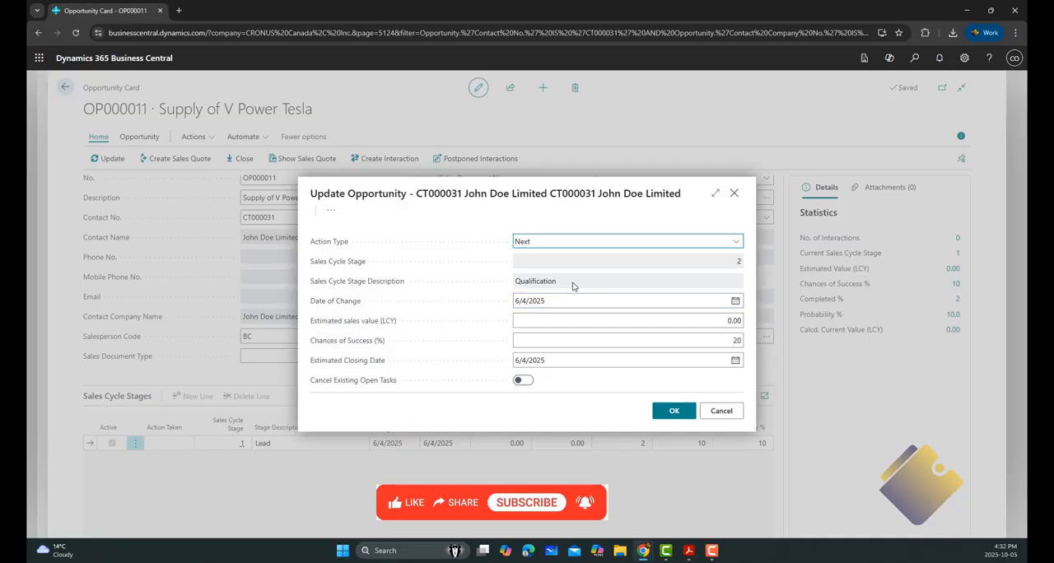
pyautogui.click(722, 321)
pyautogui.write('100000')
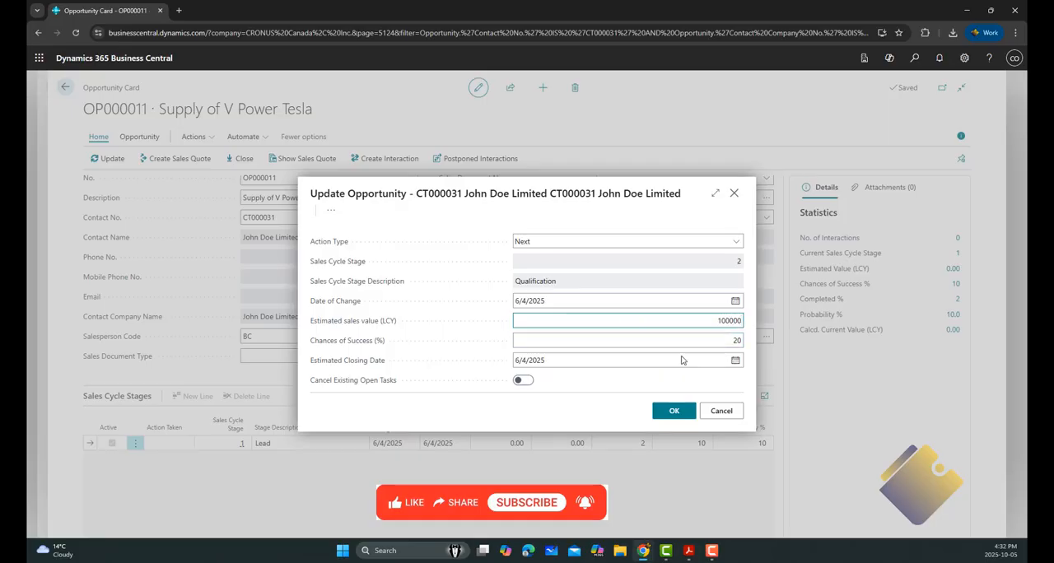
pyautogui.click(674, 414)
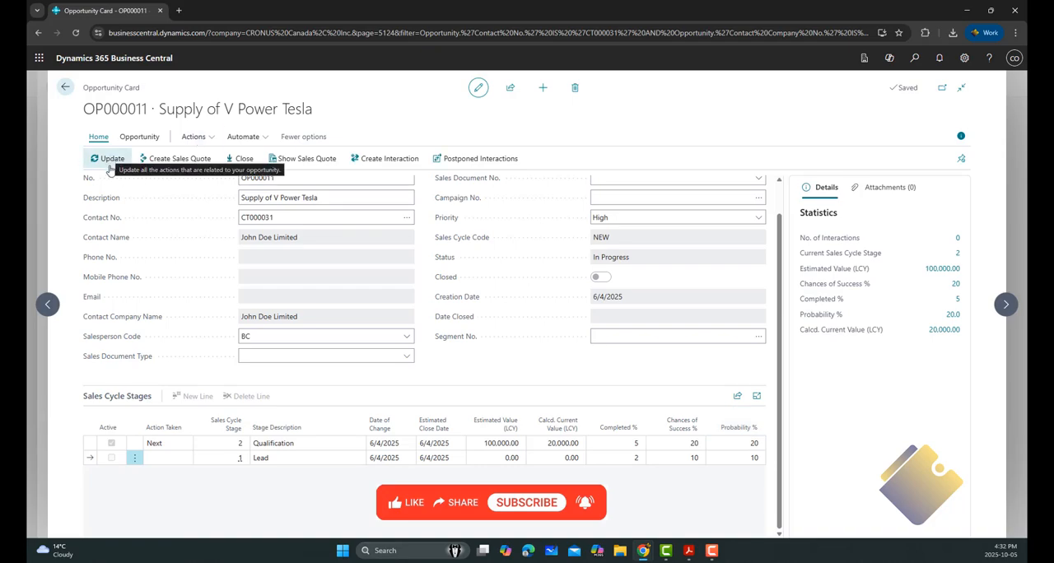
# Step: Create a sales quote from the opportunity, converting the contact to a customer with the CUSTOMER COMPANY template
pyautogui.click(177, 162)
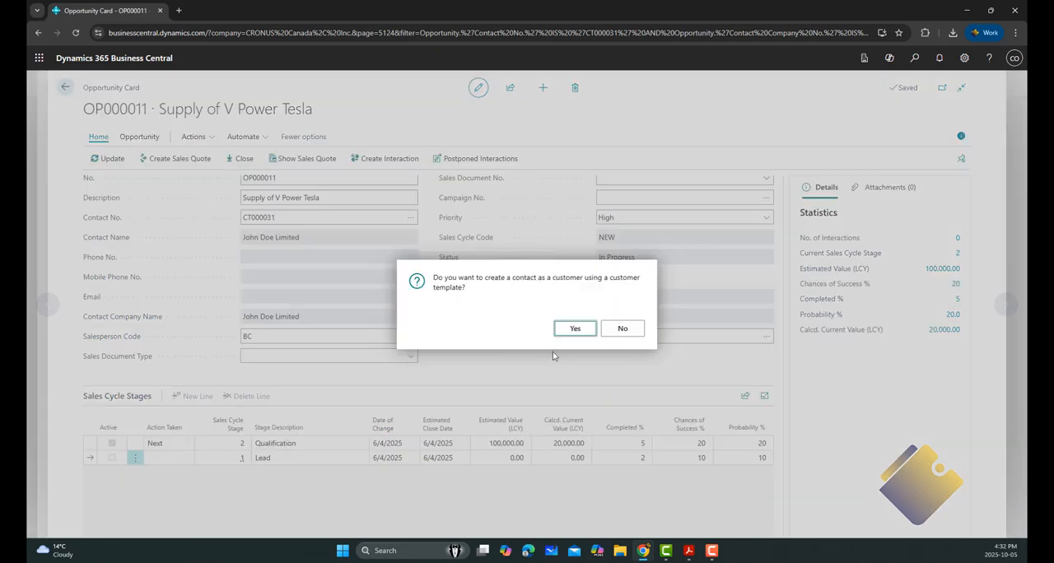
pyautogui.click(575, 329)
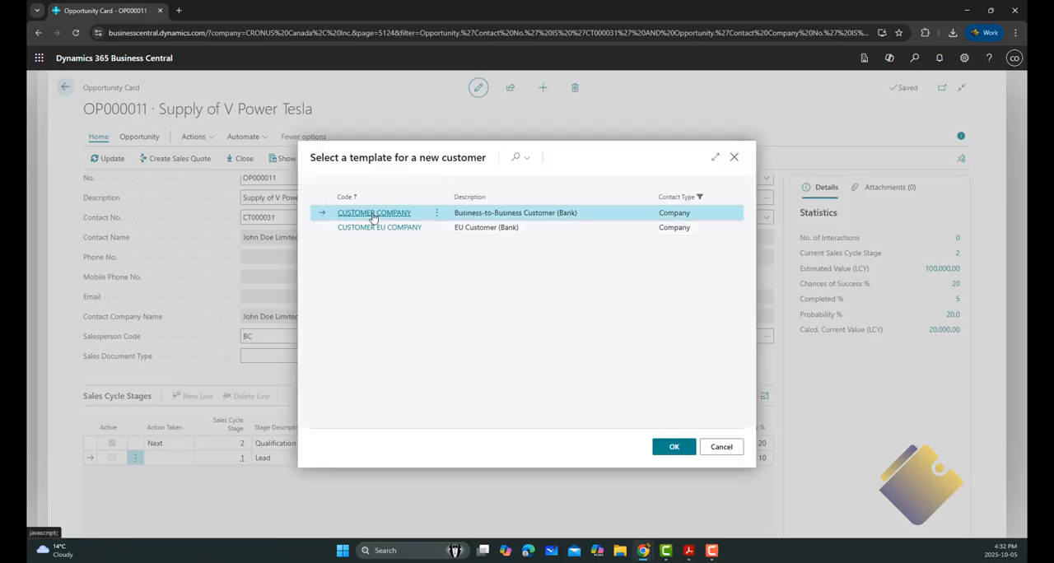
pyautogui.click(671, 446)
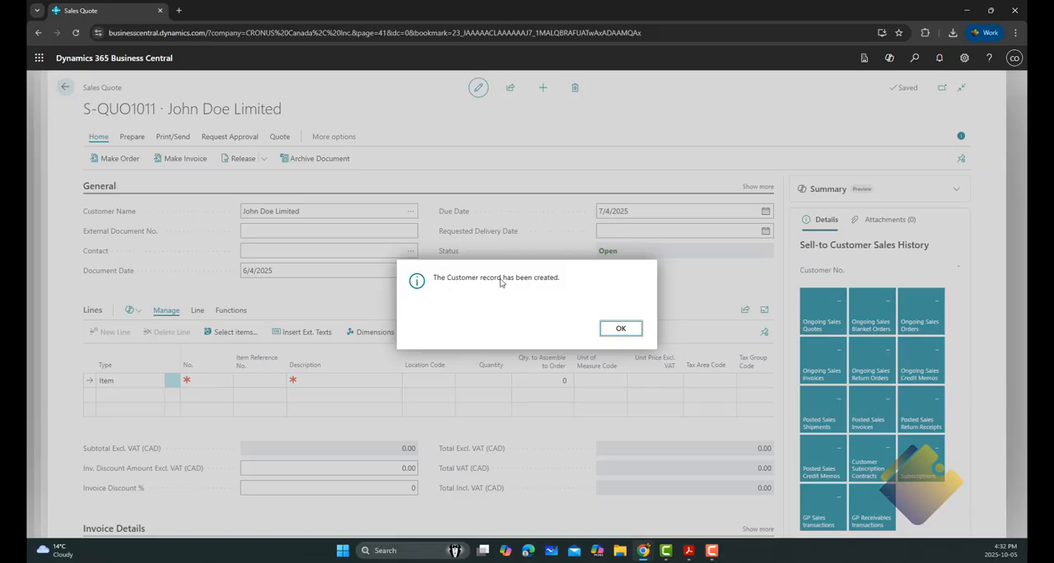
# Step: Acknowledge the customer creation and add item 1006, TESLA MODEL V, to the quote with quantity 1 and unit price 100000
pyautogui.click(623, 332)
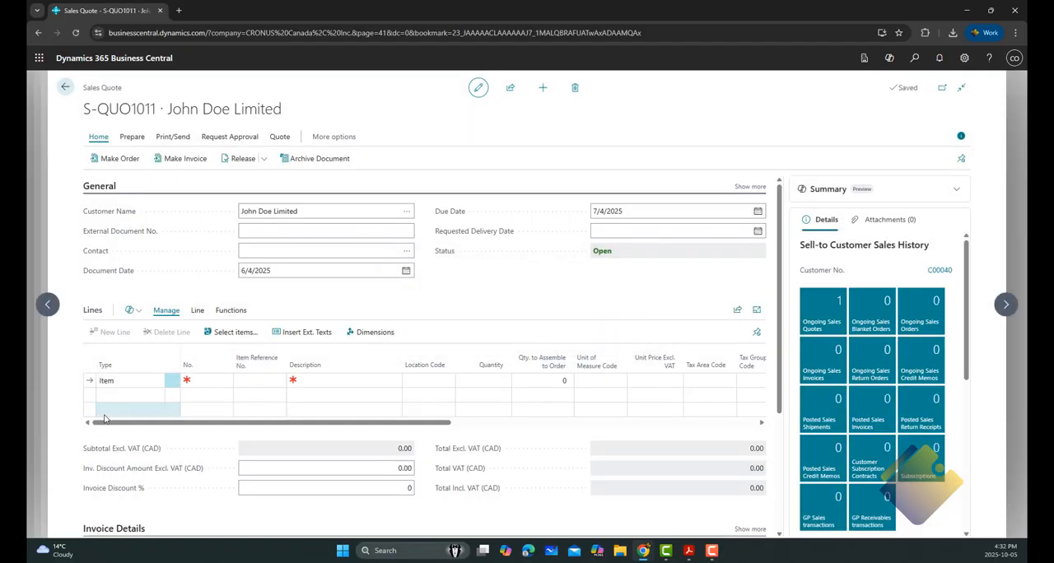
pyautogui.click(207, 381)
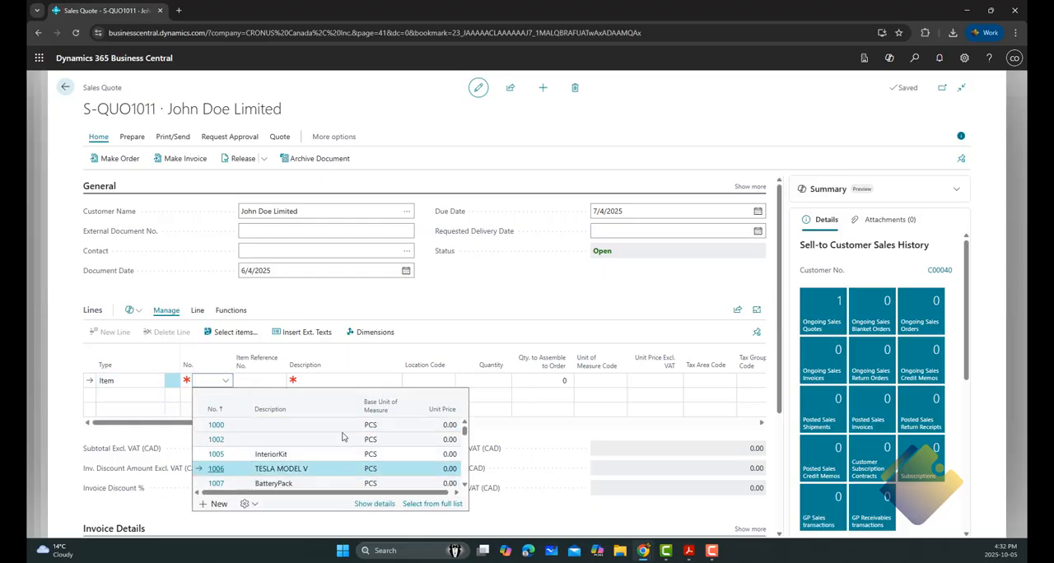
pyautogui.click(312, 468)
pyautogui.click(497, 383)
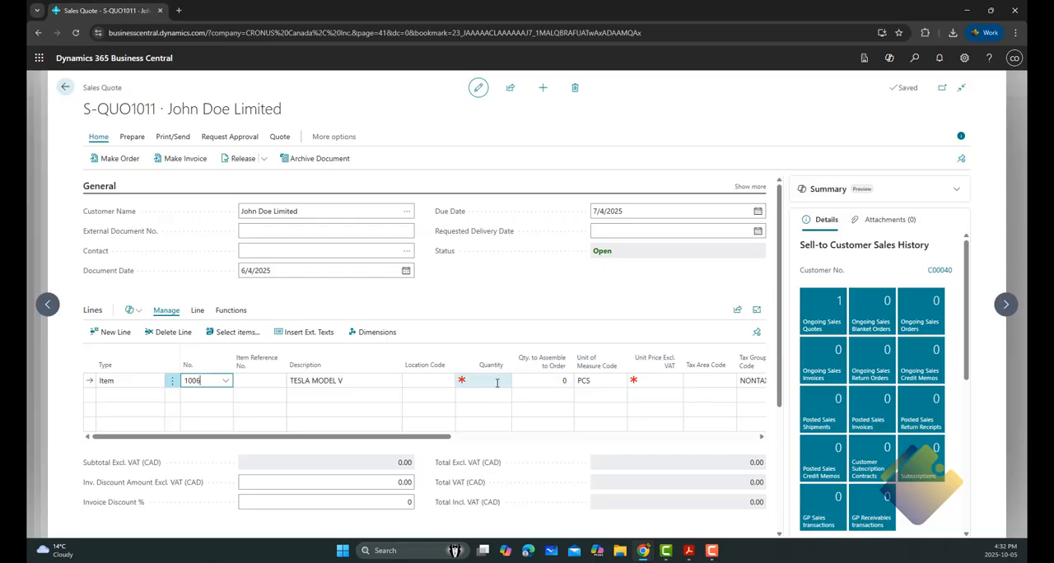
pyautogui.write('1')
pyautogui.click(564, 384)
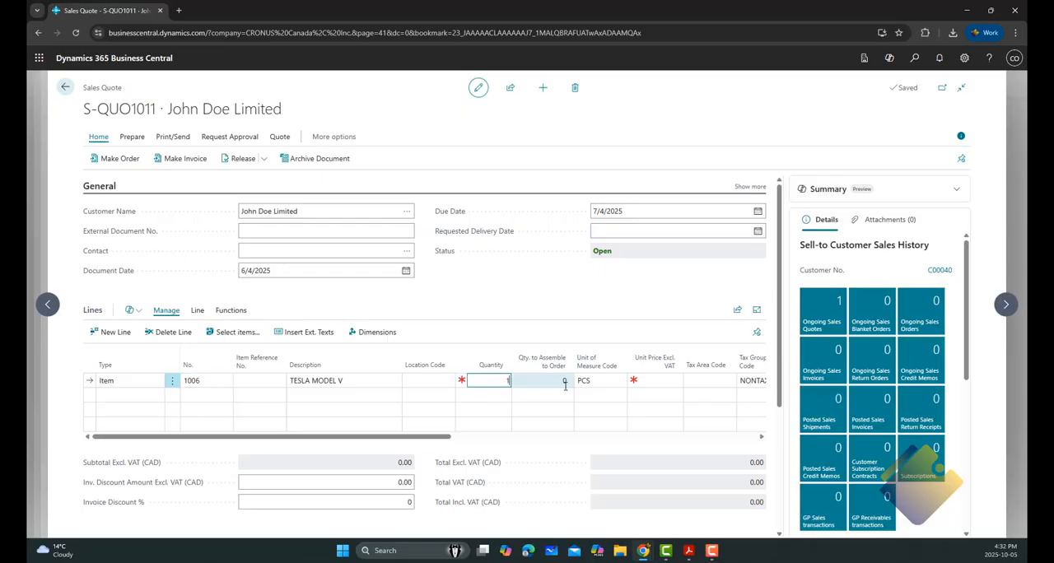
pyautogui.click(589, 384)
pyautogui.press('Tab')
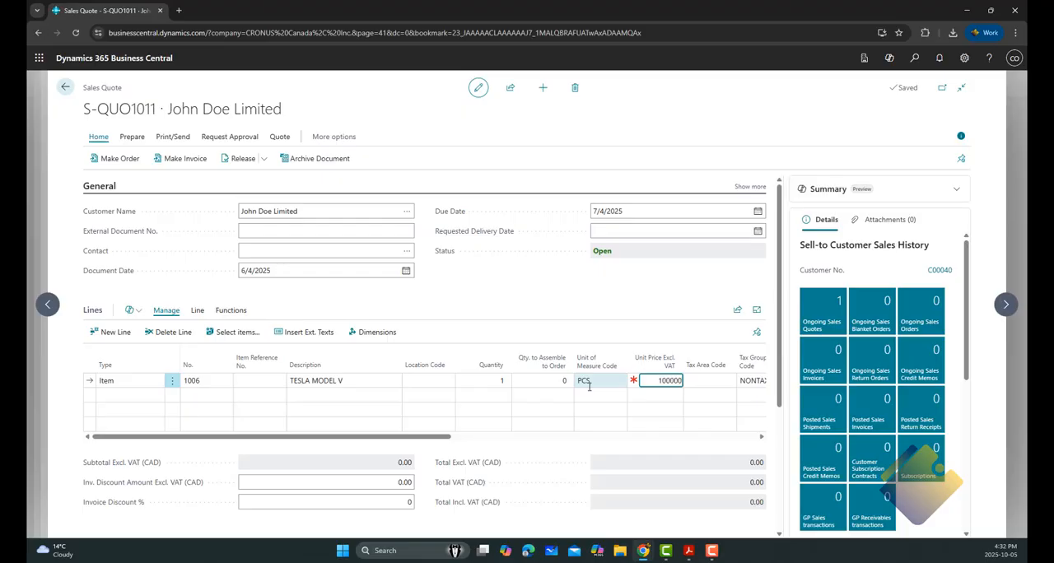
pyautogui.press('Tab')
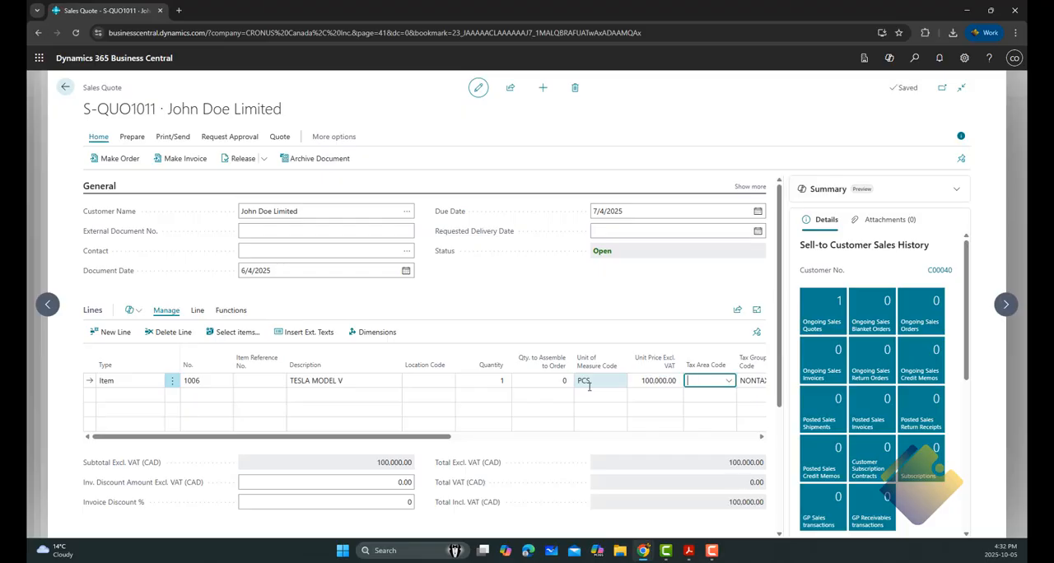
# Step: Set the department code of the TESLA MODEL V quote line to SALES
pyautogui.press('Tab')
pyautogui.press('Tab')
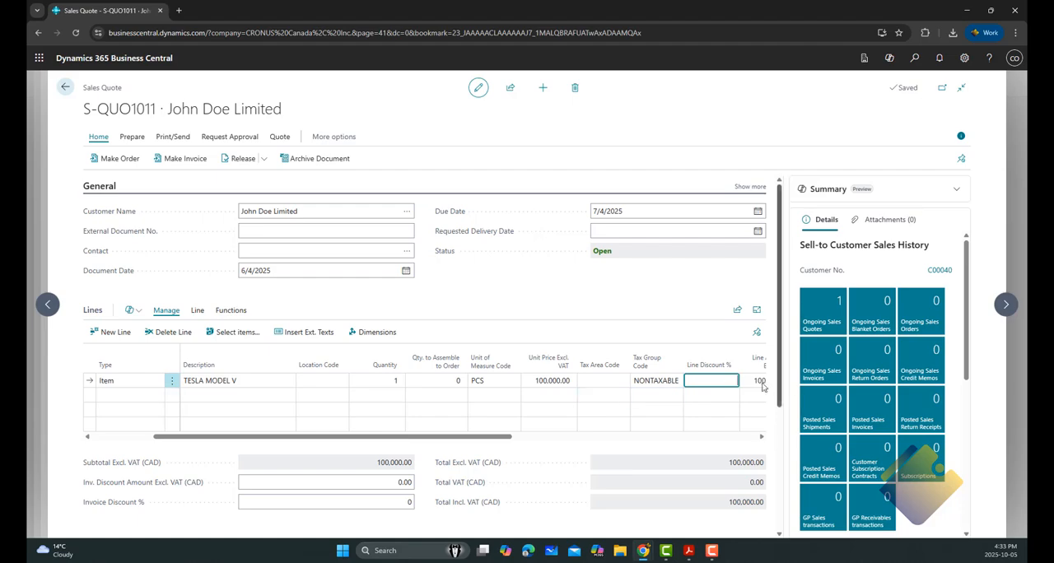
pyautogui.press('Tab')
pyautogui.press('Tab')
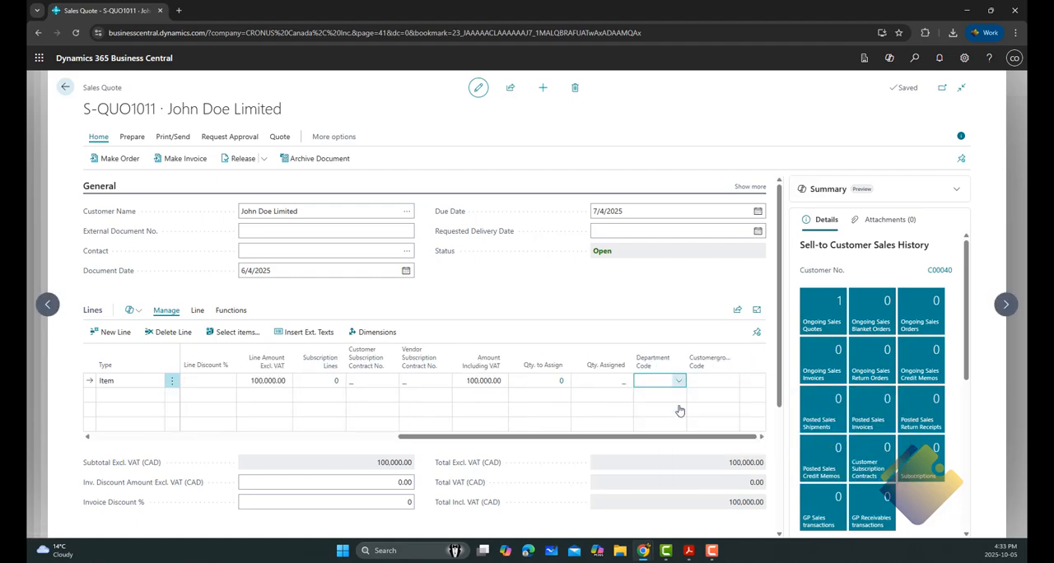
pyautogui.click(678, 381)
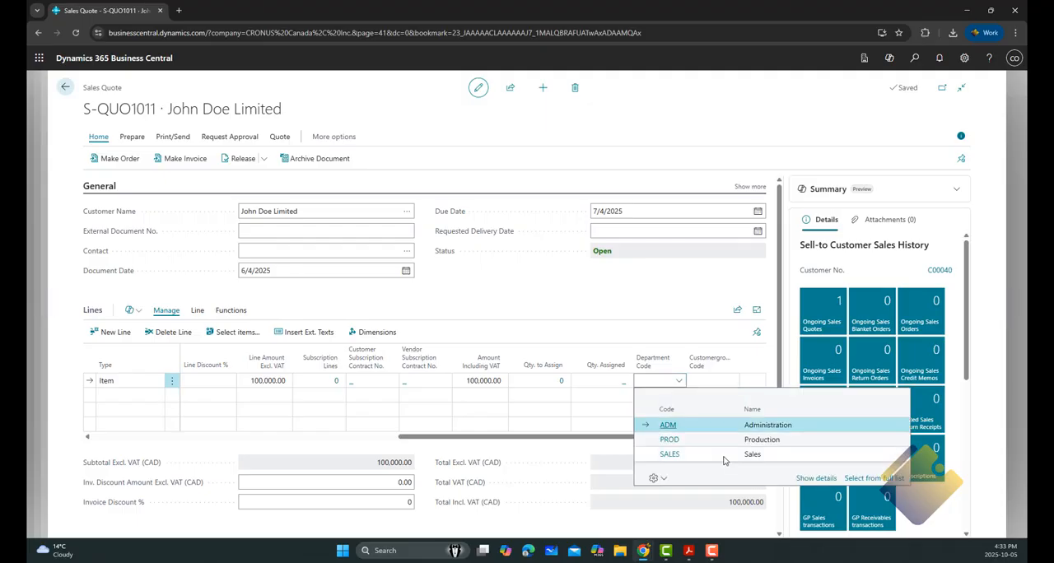
pyautogui.click(718, 455)
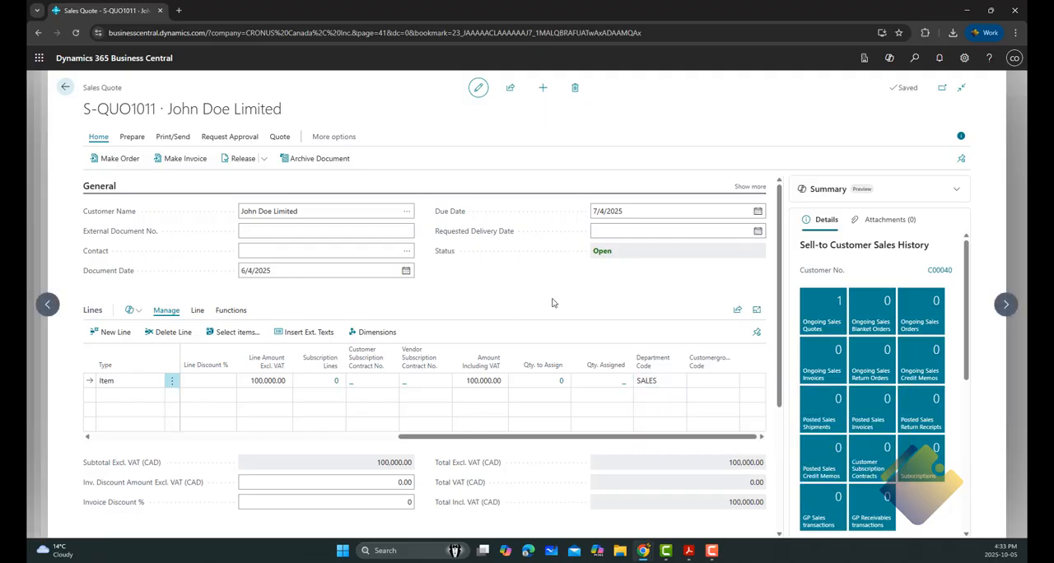
# Step: Return to the Supply of V Power Tesla opportunity and advance it to the Presentation stage
pyautogui.click(65, 86)
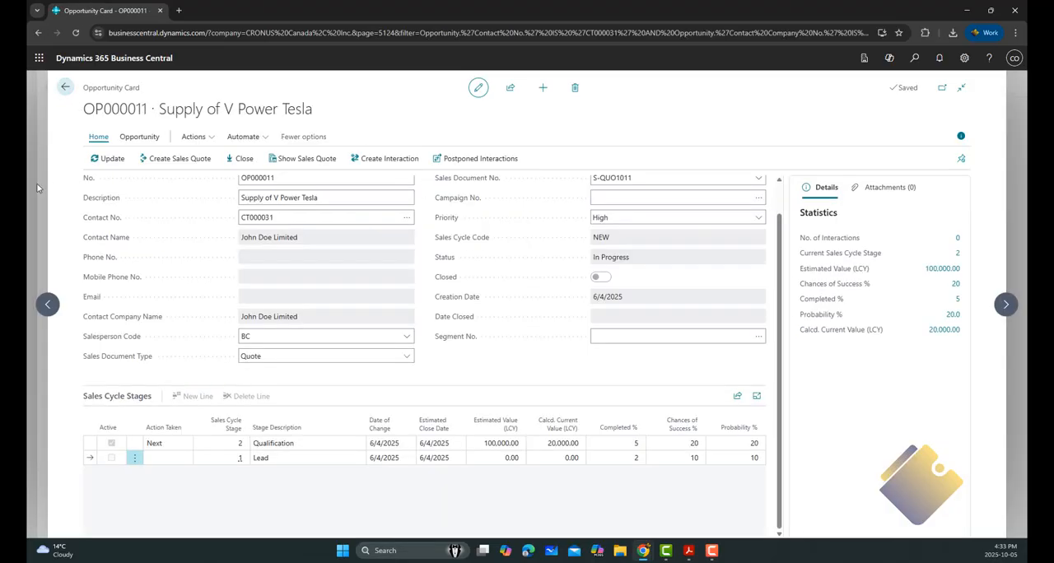
pyautogui.click(104, 160)
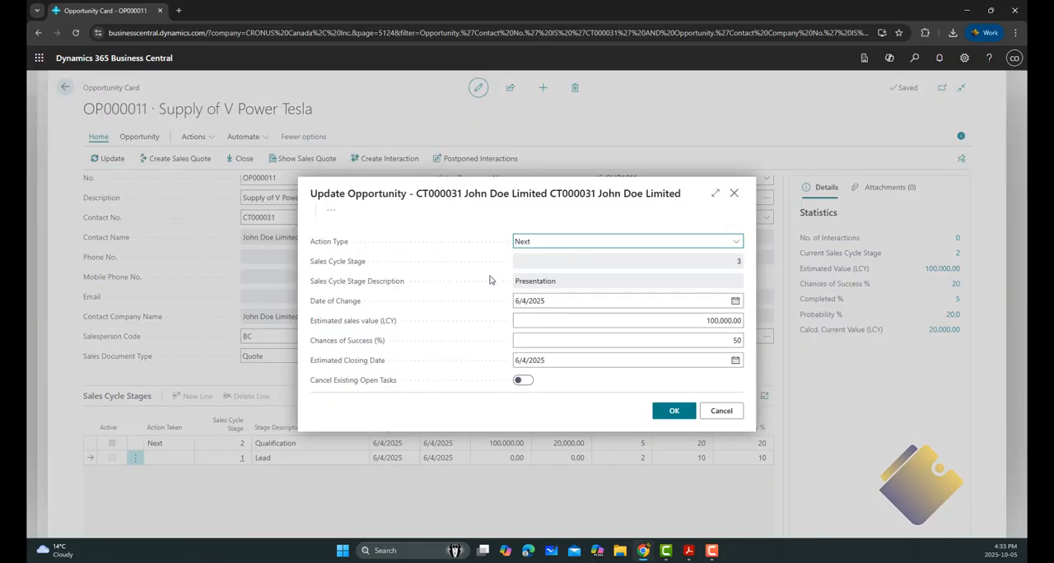
pyautogui.click(675, 411)
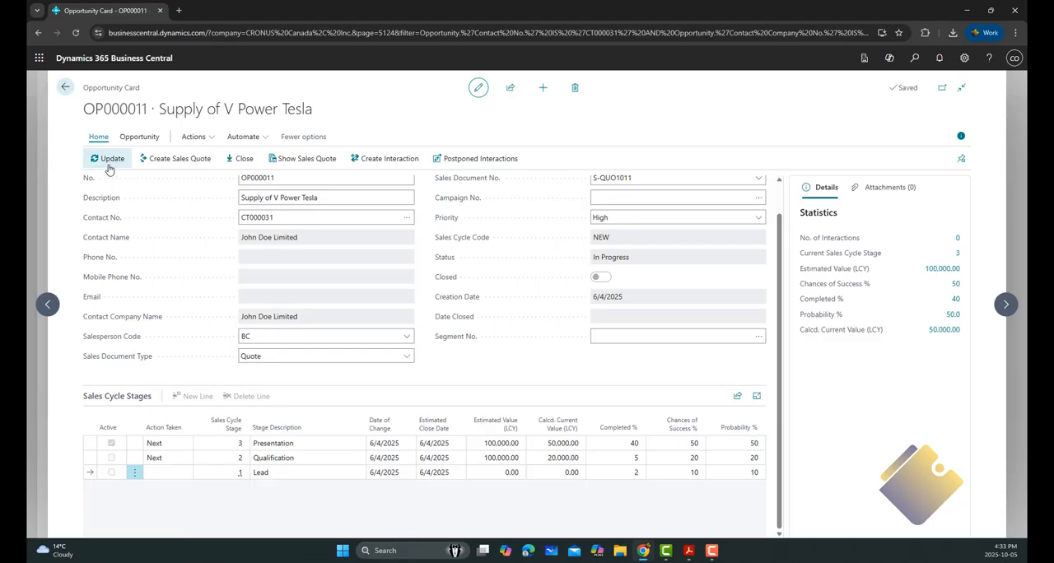
# Step: Advance the opportunity through the Proposal stage to the Sign Contract stage, keeping the suggested values
pyautogui.click(110, 162)
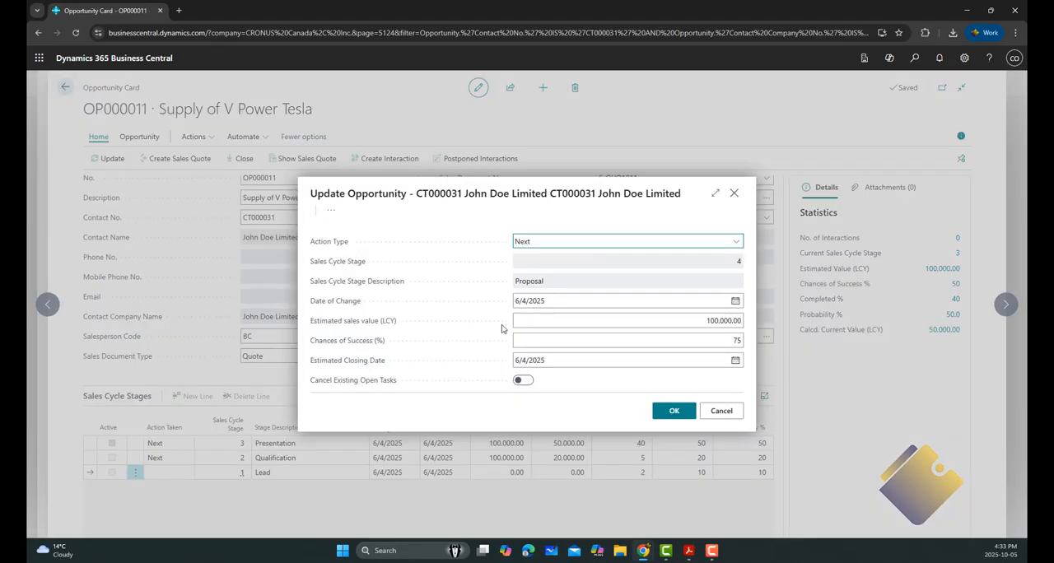
pyautogui.click(683, 412)
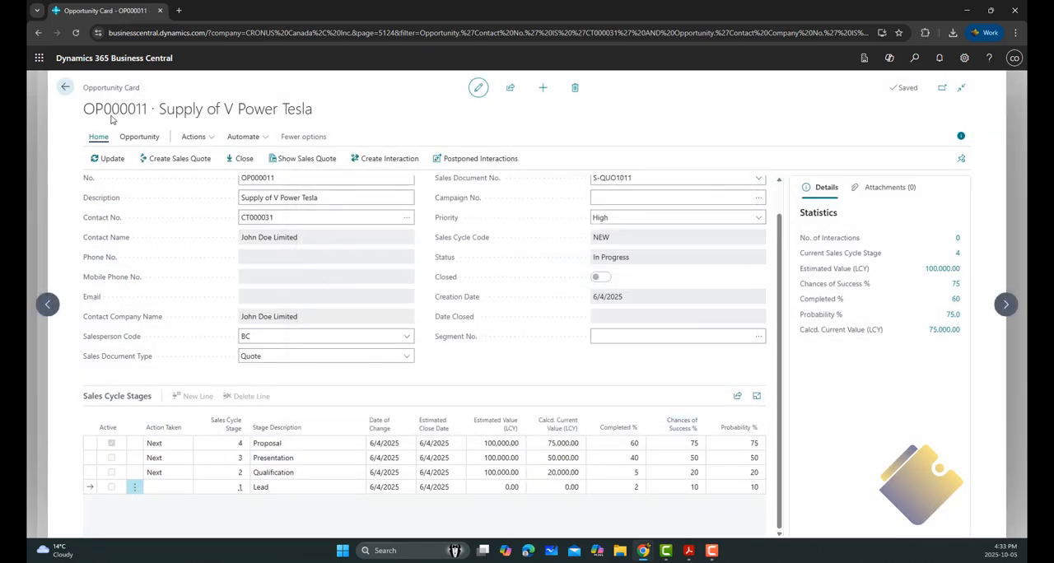
pyautogui.click(110, 159)
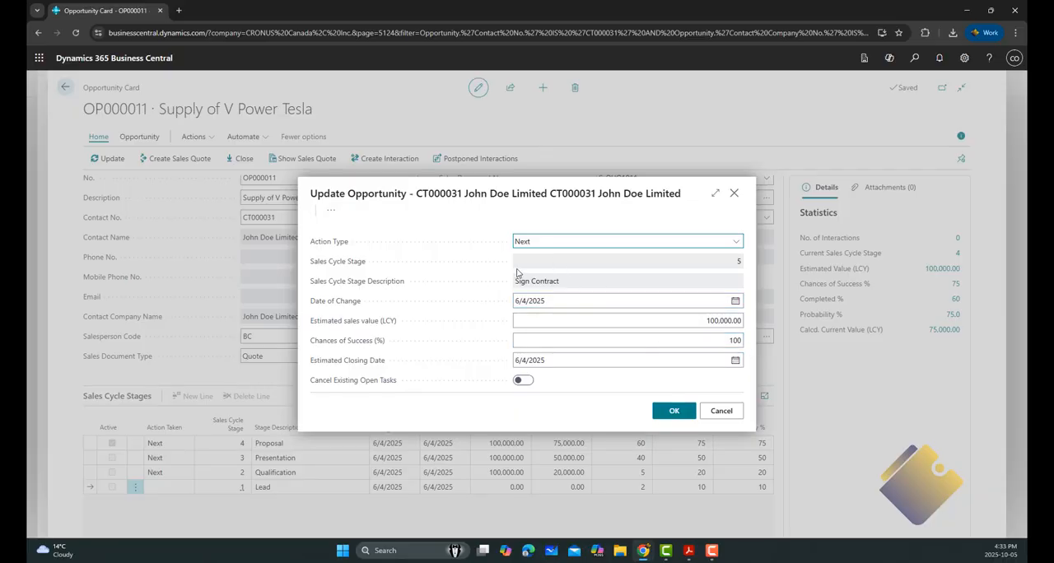
pyautogui.click(686, 418)
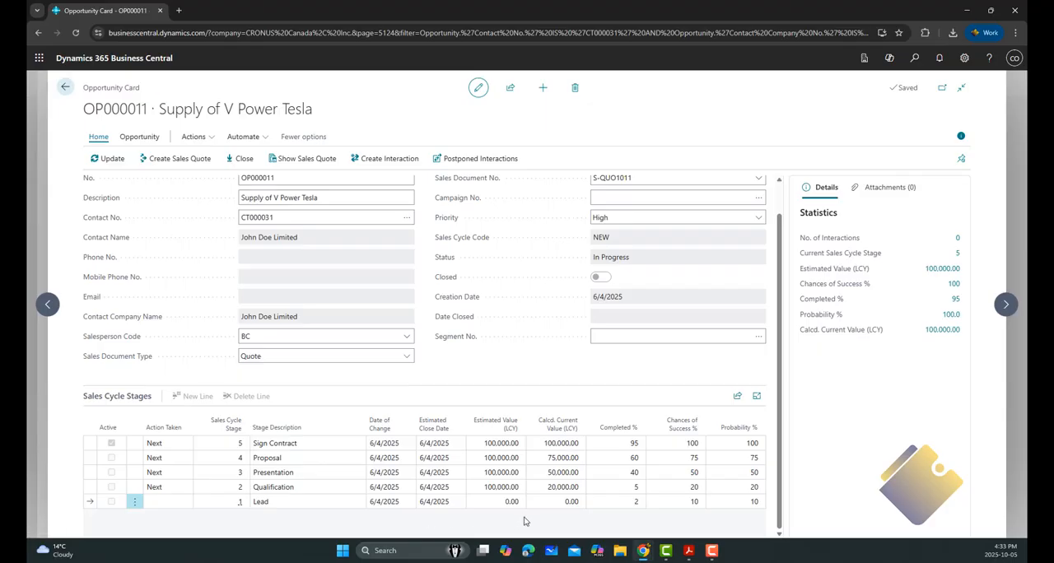
# Step: Close the opportunity with status Won and close opportunity code CONSULT_W
pyautogui.click(240, 162)
pyautogui.click(509, 285)
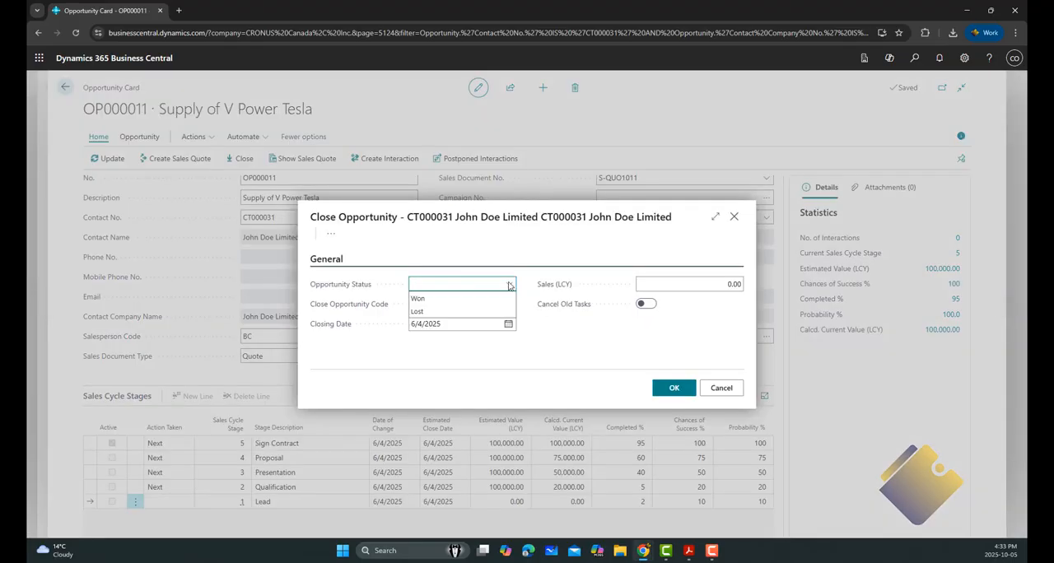
pyautogui.click(424, 305)
pyautogui.click(508, 304)
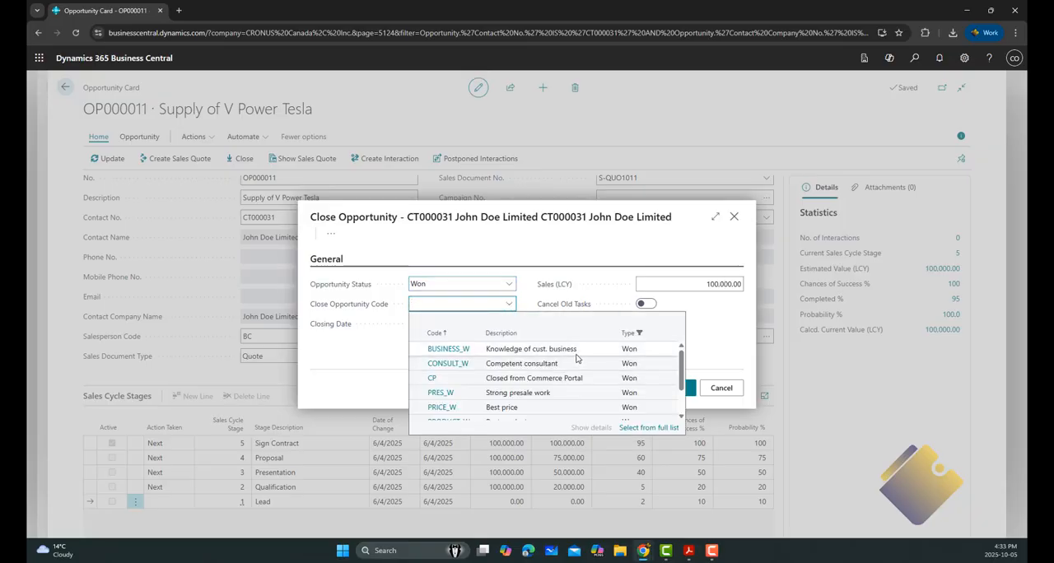
pyautogui.click(535, 363)
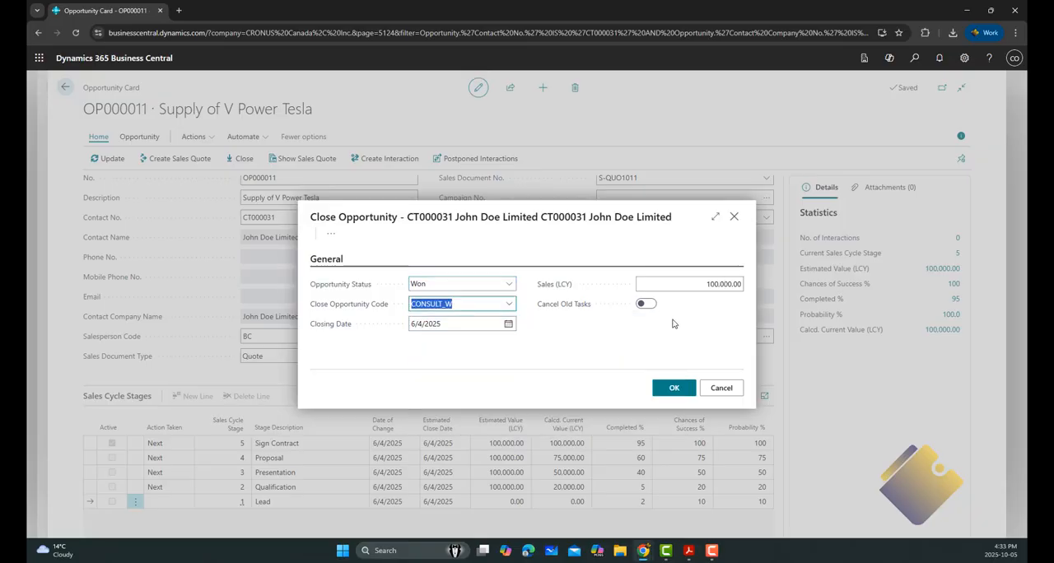
pyautogui.click(677, 392)
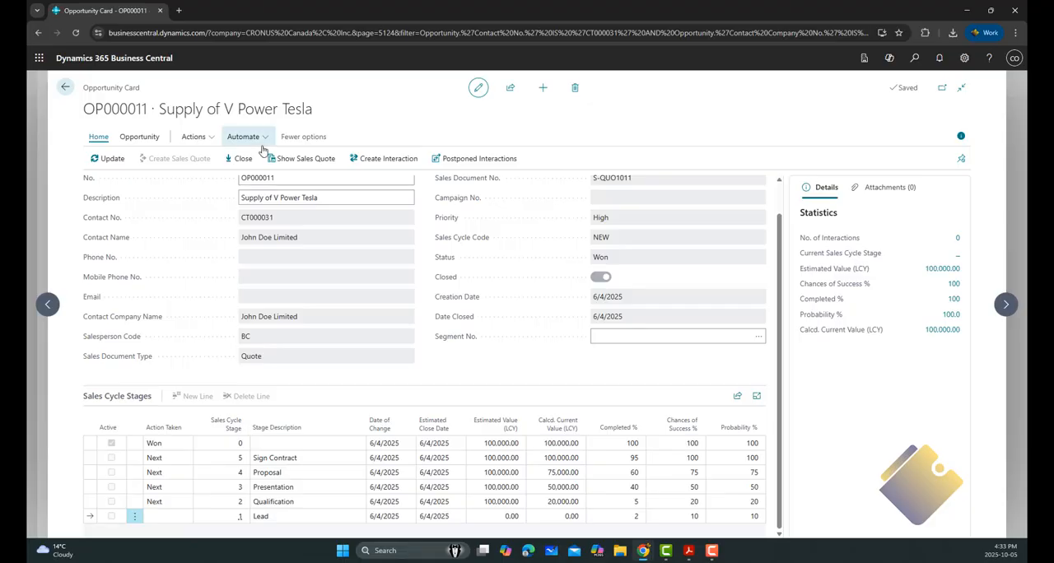
# Step: Leave the opportunity and contact cards for the home page and open the Customers list
pyautogui.click(65, 87)
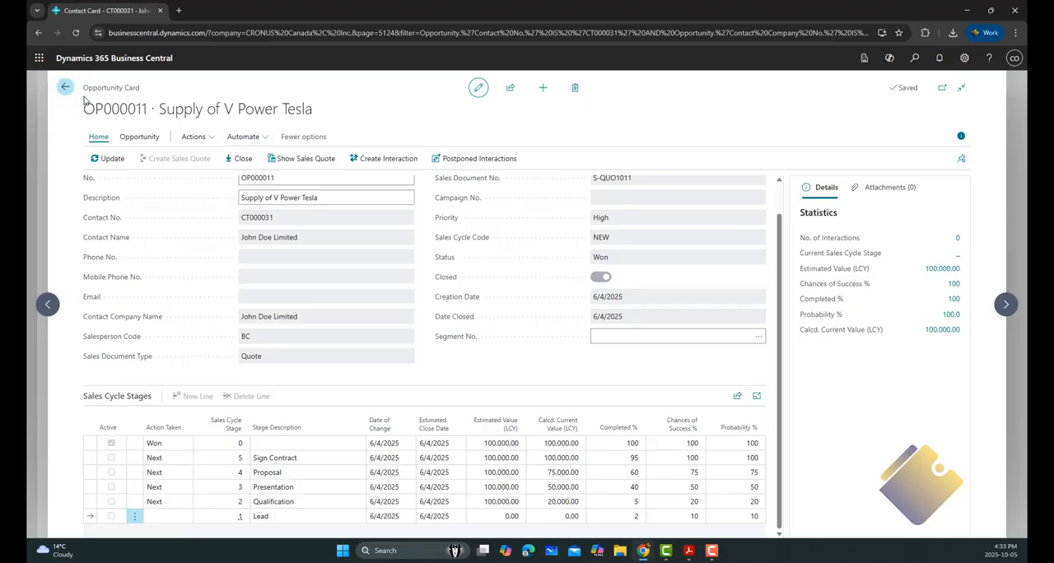
pyautogui.click(65, 89)
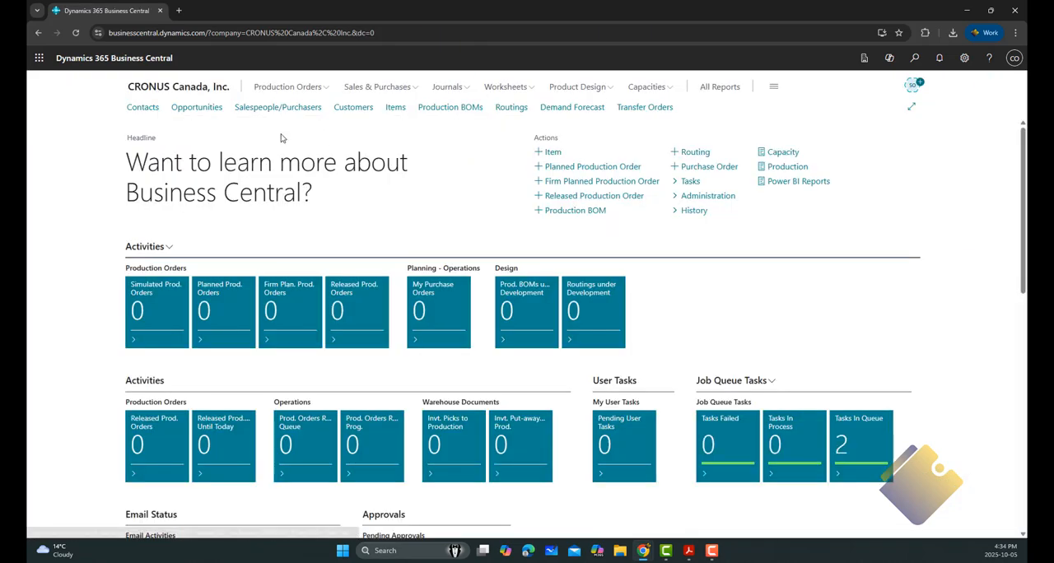
pyautogui.click(361, 112)
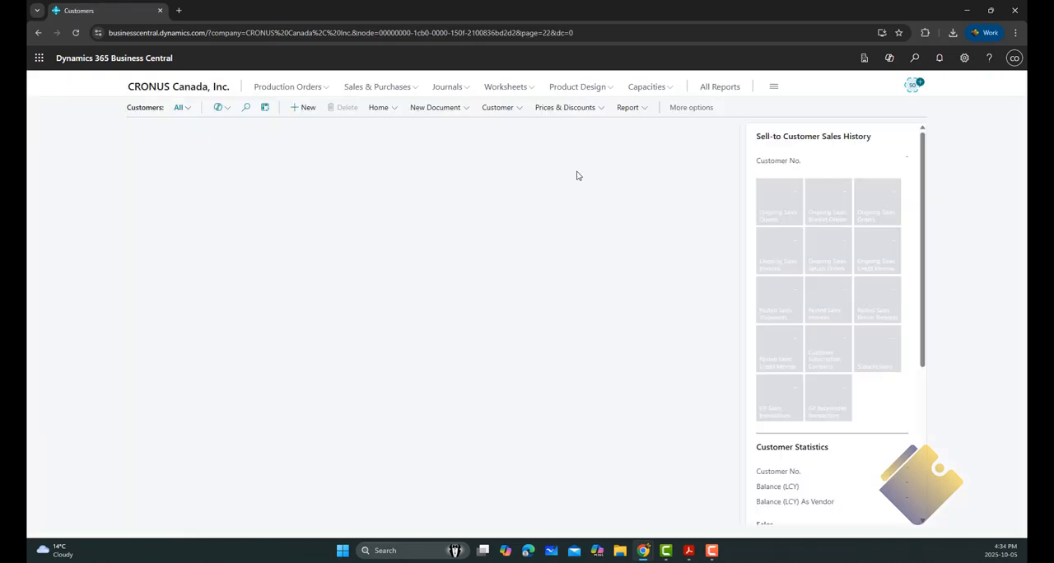